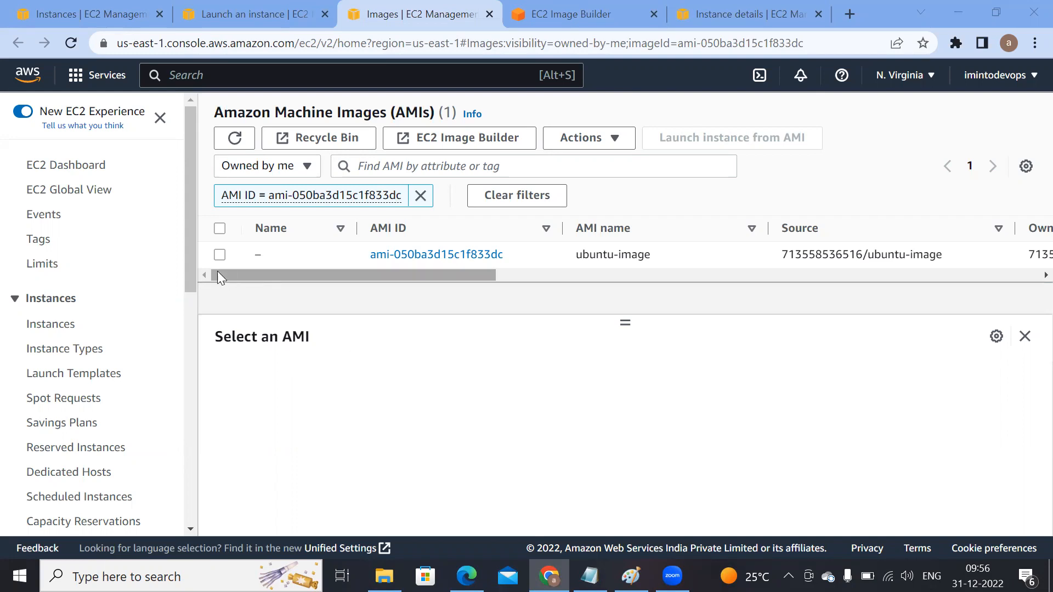
Step: Select the ubuntu-image AMI and start launching an instance from it
{"action": "left_click", "coordinate": [220, 255]}
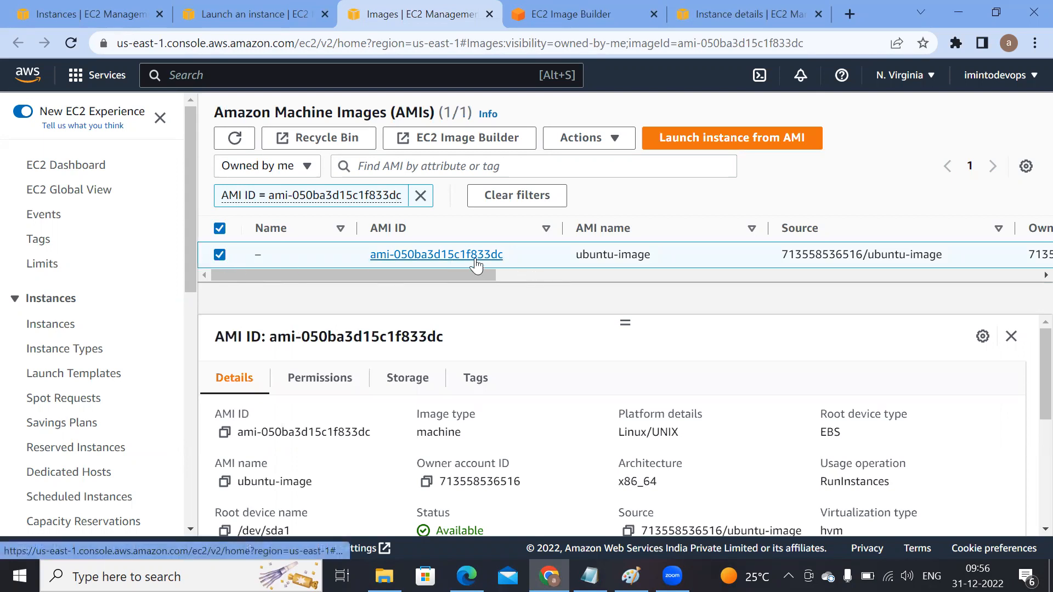
{"action": "left_click", "coordinate": [721, 140]}
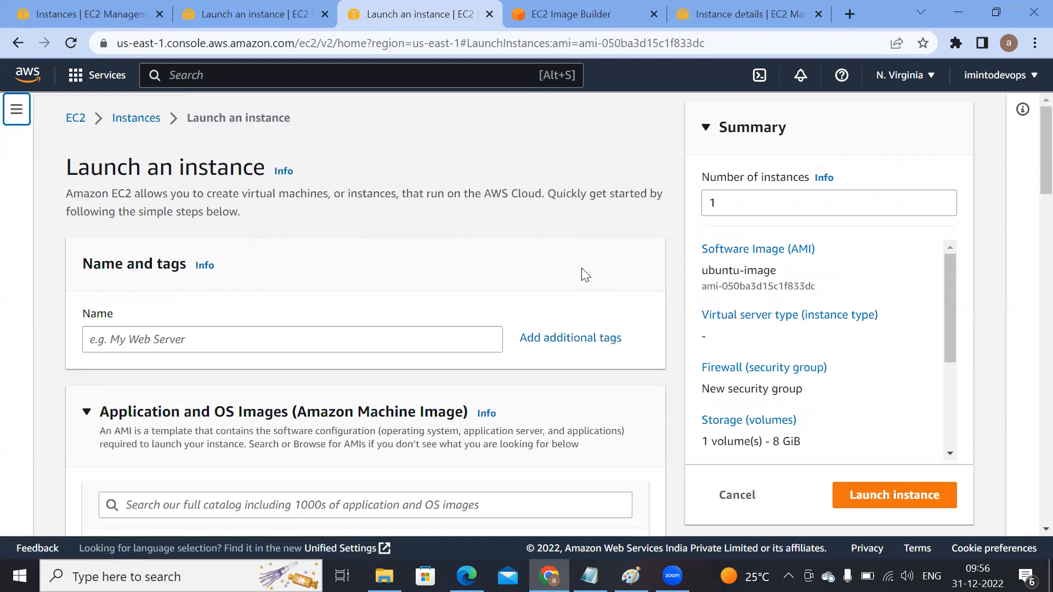
Step: Create a new RSA .pem key pair named backupubuntu for the instance
{"action": "scroll", "coordinate": [581, 269], "scroll_direction": "down", "scroll_amount": 6}
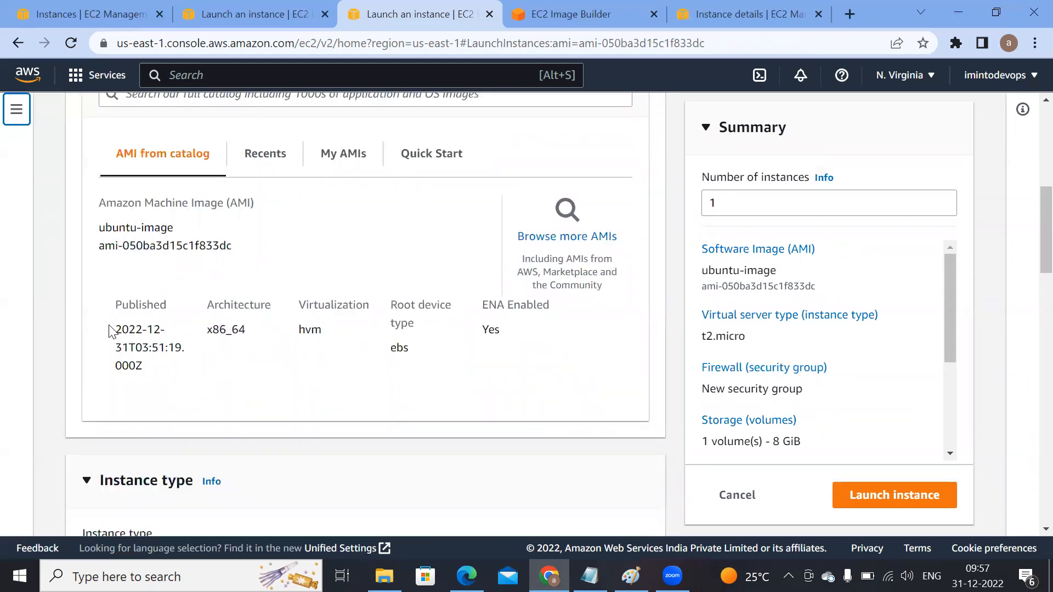
{"action": "scroll", "coordinate": [412, 388], "scroll_direction": "down", "scroll_amount": 4}
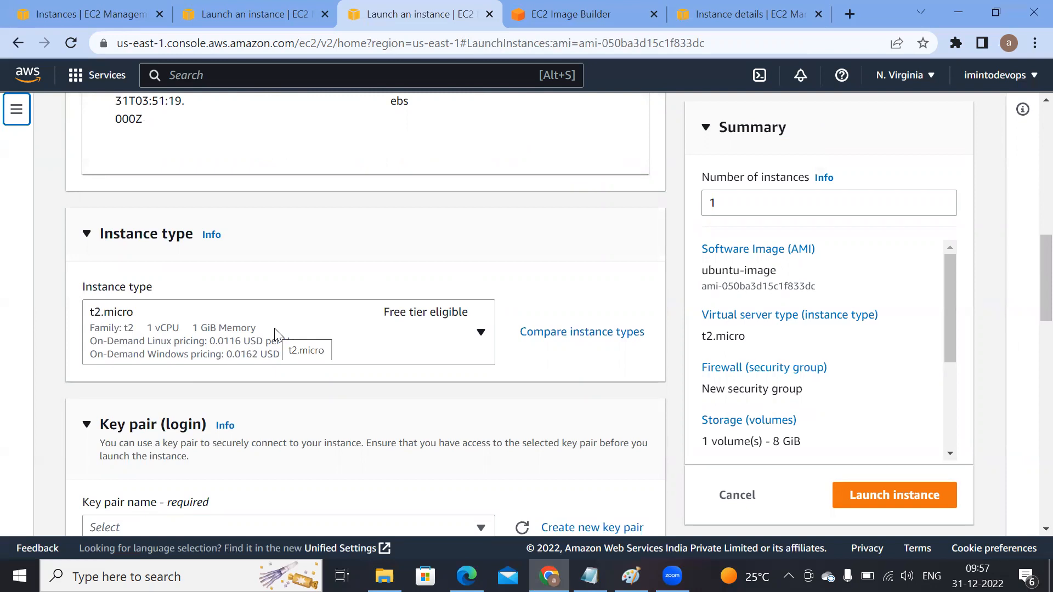
{"action": "scroll", "coordinate": [299, 342], "scroll_direction": "down", "scroll_amount": 3}
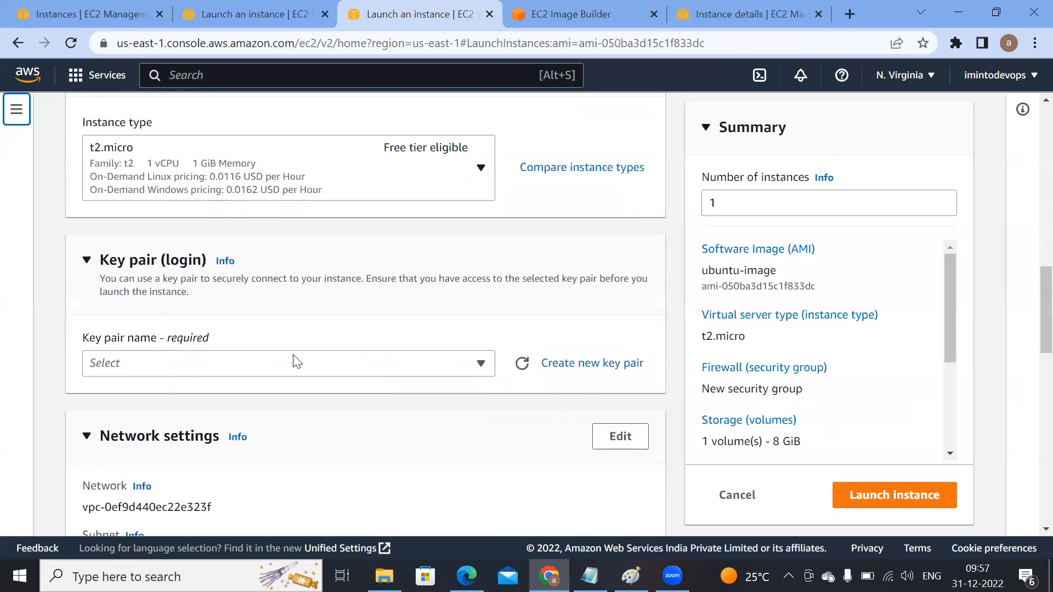
{"action": "left_click", "coordinate": [271, 369]}
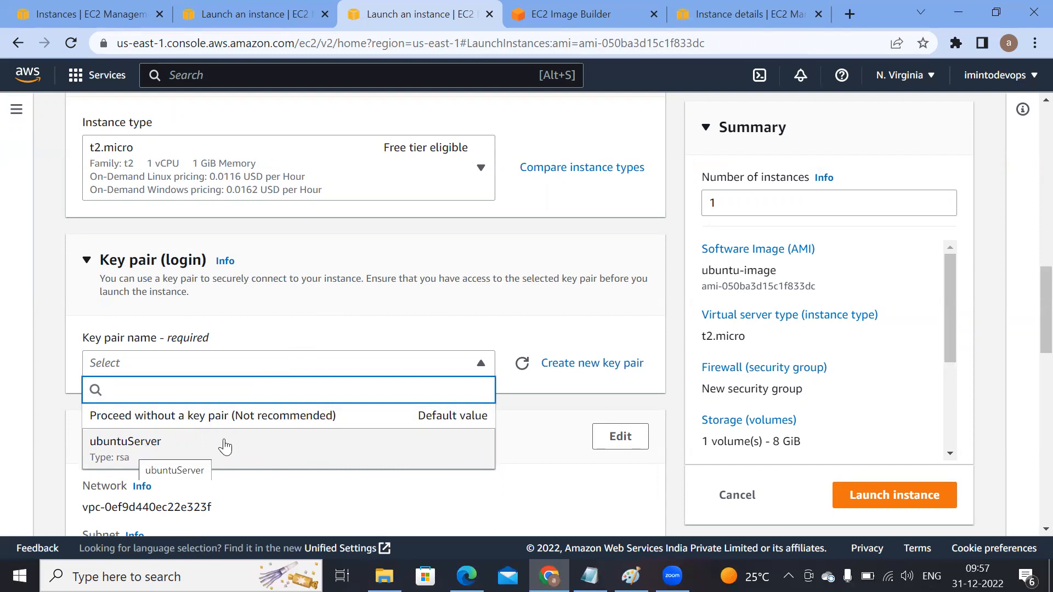
{"action": "left_click", "coordinate": [623, 363]}
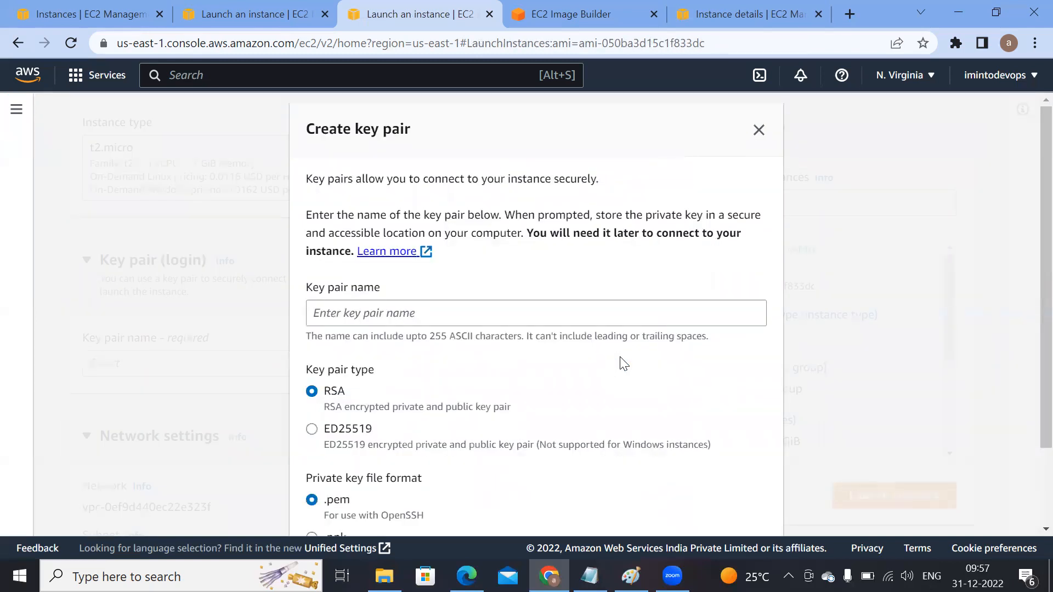
{"action": "left_click", "coordinate": [563, 315]}
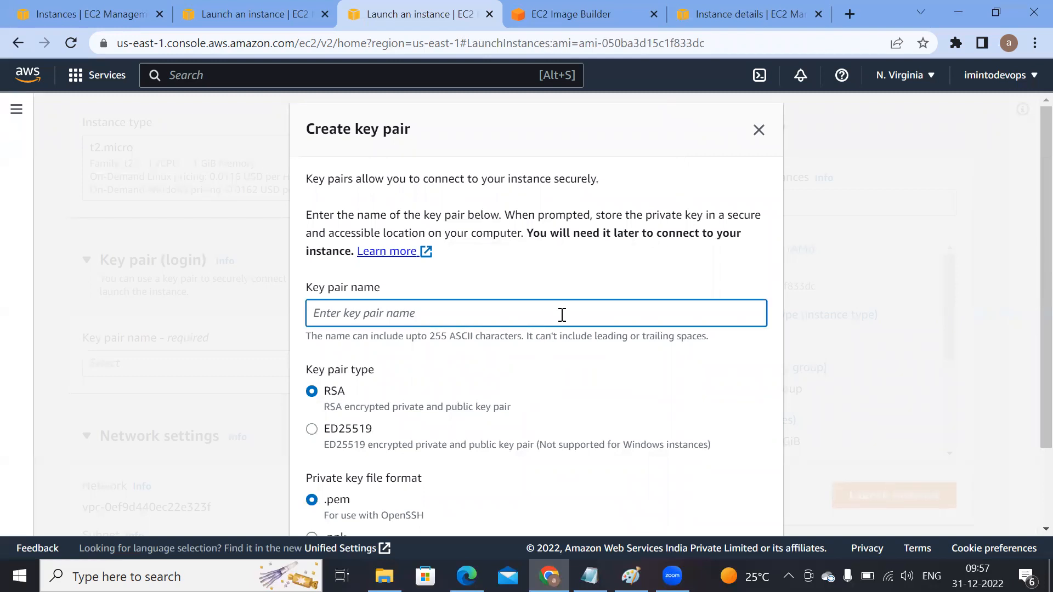
{"action": "type", "text": "backupubuntu"}
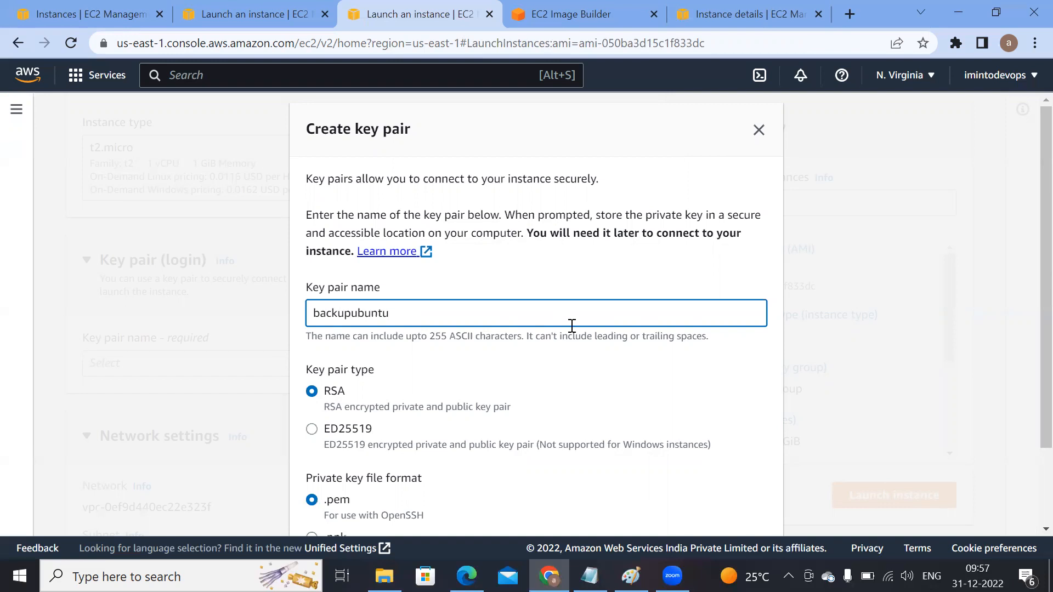
{"action": "scroll", "coordinate": [563, 314], "scroll_direction": "down", "scroll_amount": 2}
{"action": "left_click", "coordinate": [704, 516]}
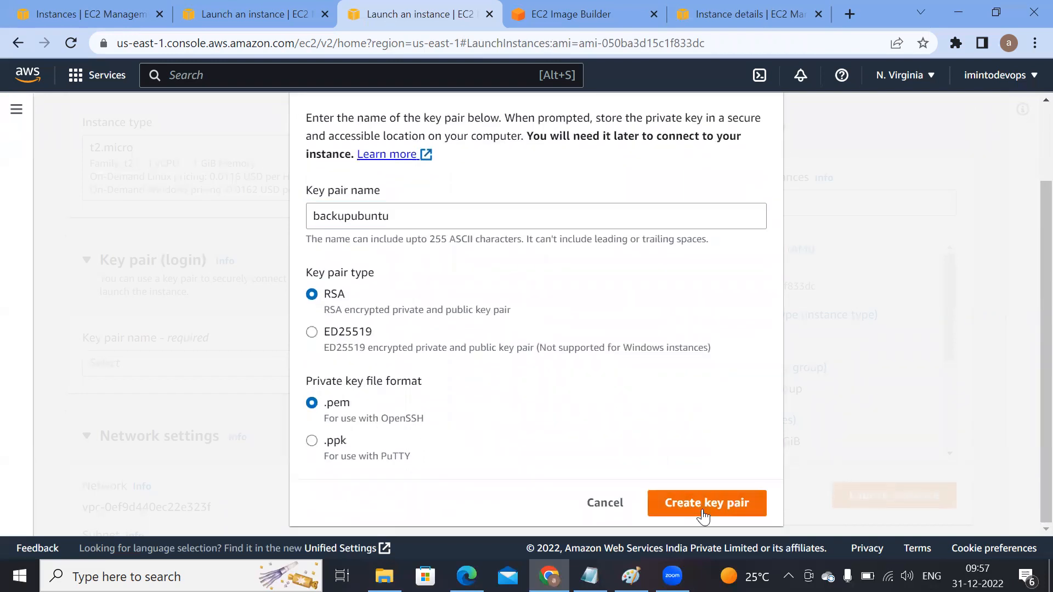
Step: Edit the network settings and choose subnet-0bce7739ae0493d4d in us-east-1d as the subnet
{"action": "scroll", "coordinate": [392, 430], "scroll_direction": "down", "scroll_amount": 3}
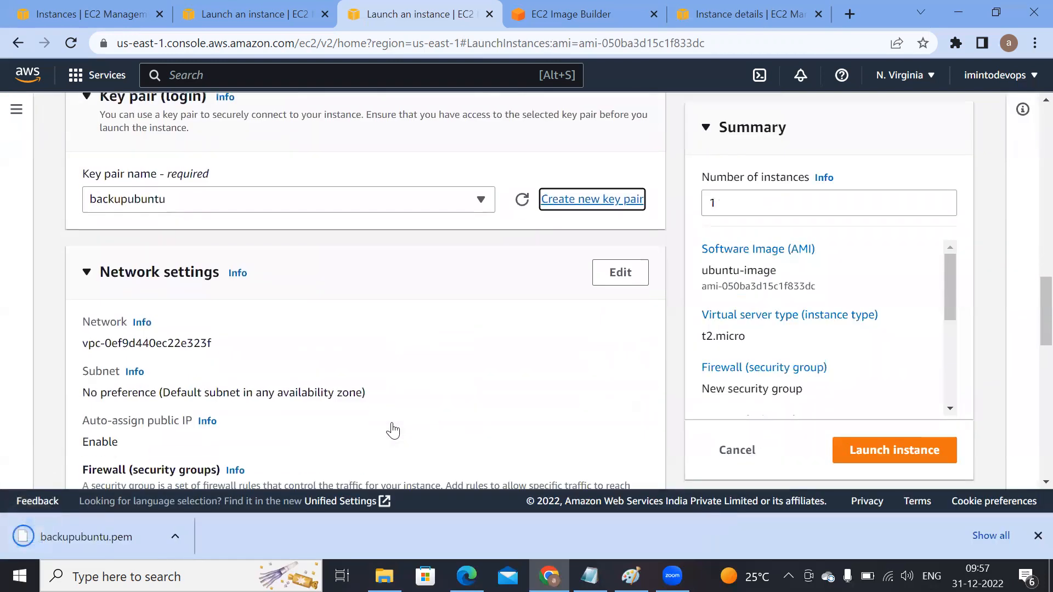
{"action": "scroll", "coordinate": [384, 426], "scroll_direction": "down", "scroll_amount": 3}
{"action": "scroll", "coordinate": [373, 393], "scroll_direction": "up", "scroll_amount": 3}
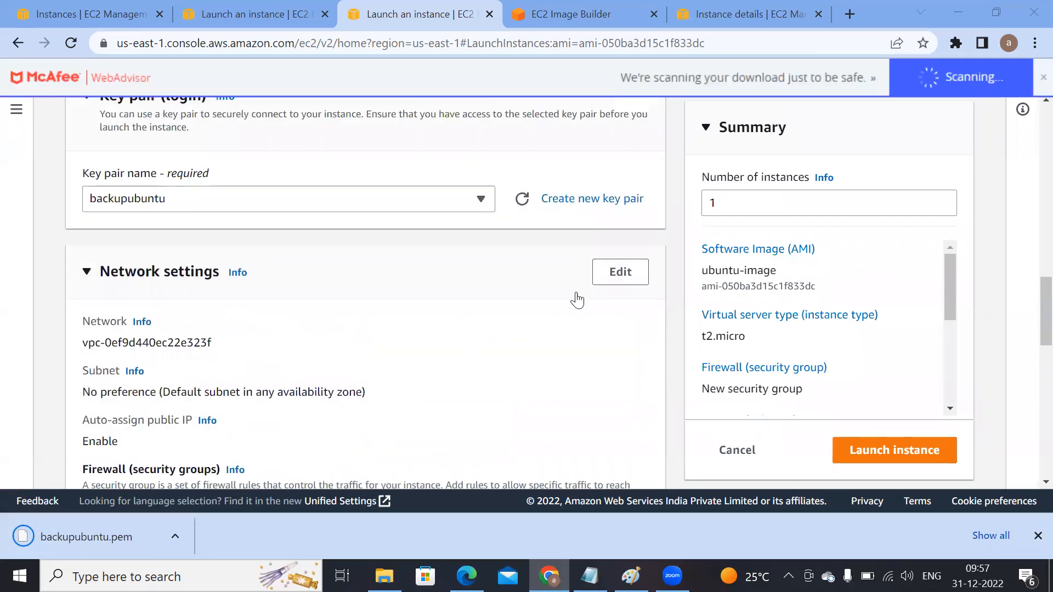
{"action": "left_click", "coordinate": [601, 279]}
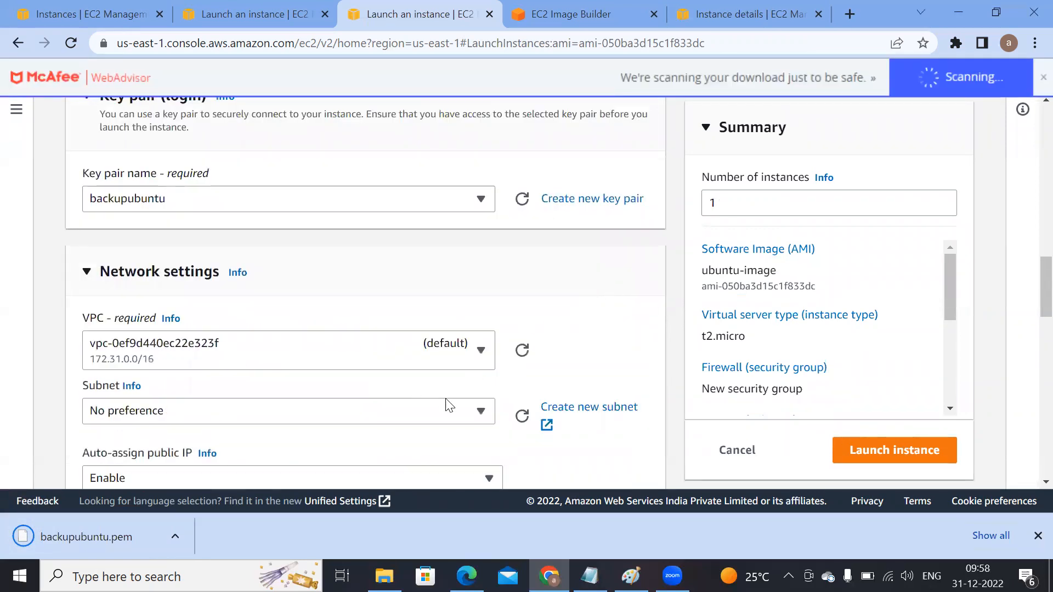
{"action": "left_click", "coordinate": [478, 410]}
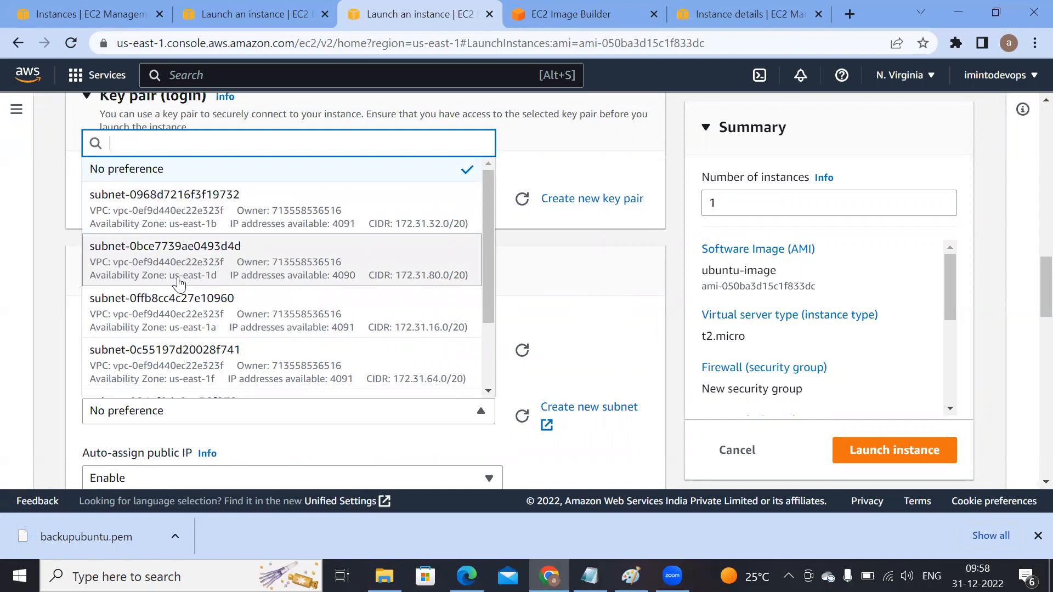
{"action": "left_click", "coordinate": [255, 263]}
Step: Select the existing OpenPort security group as the instance's firewall
{"action": "scroll", "coordinate": [274, 378], "scroll_direction": "down", "scroll_amount": 3}
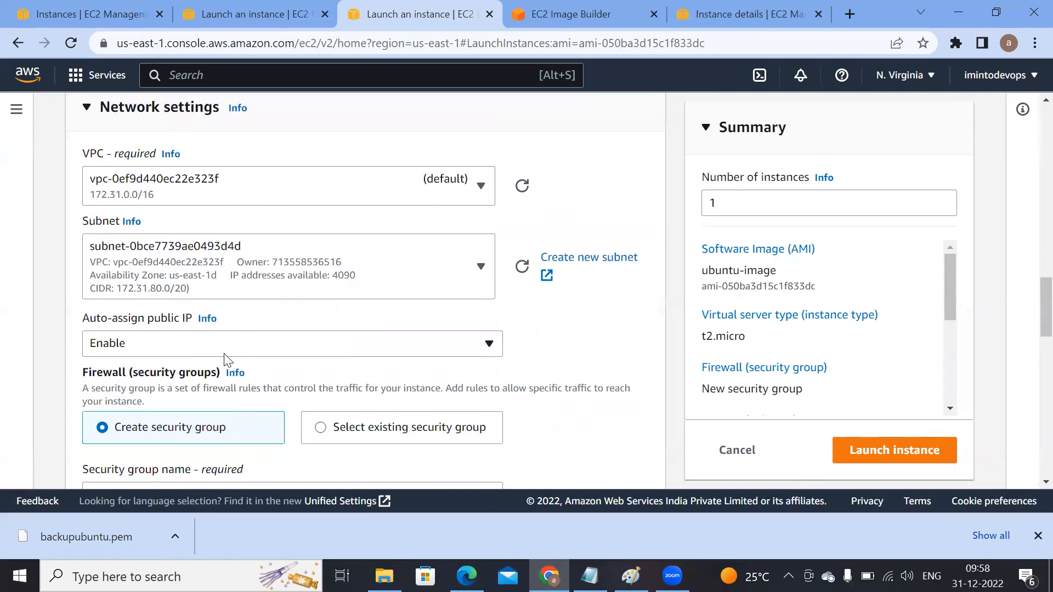
{"action": "left_click", "coordinate": [332, 427]}
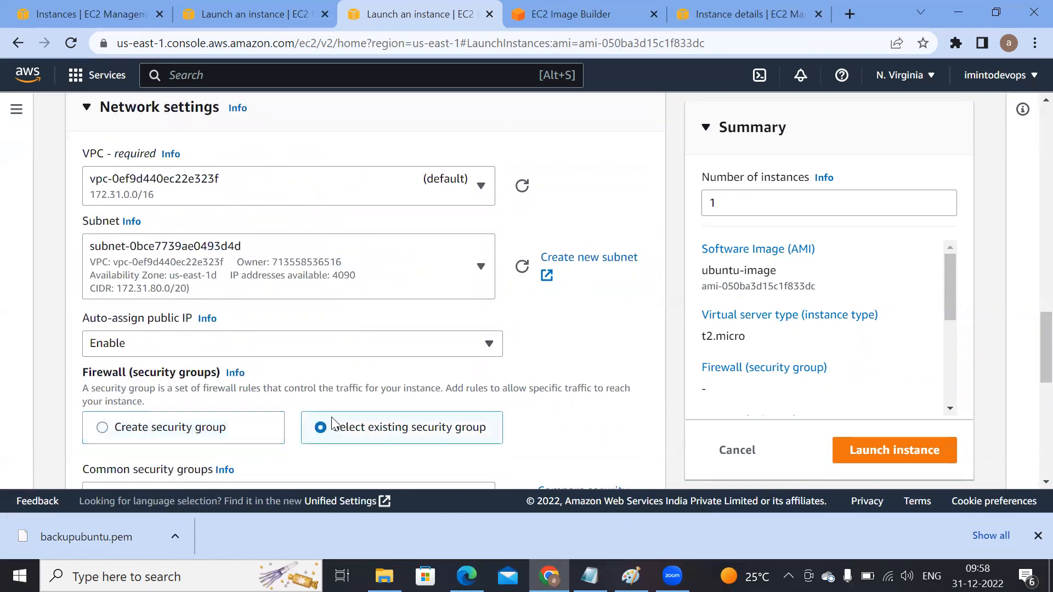
{"action": "scroll", "coordinate": [331, 427], "scroll_direction": "down", "scroll_amount": 3}
{"action": "left_click", "coordinate": [331, 334]}
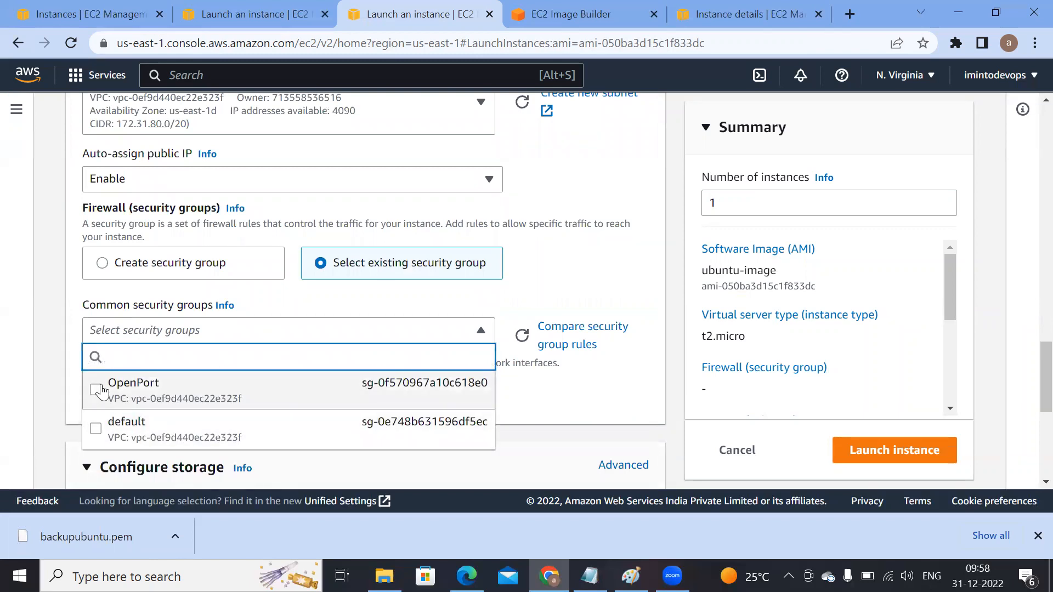
{"action": "left_click", "coordinate": [99, 391]}
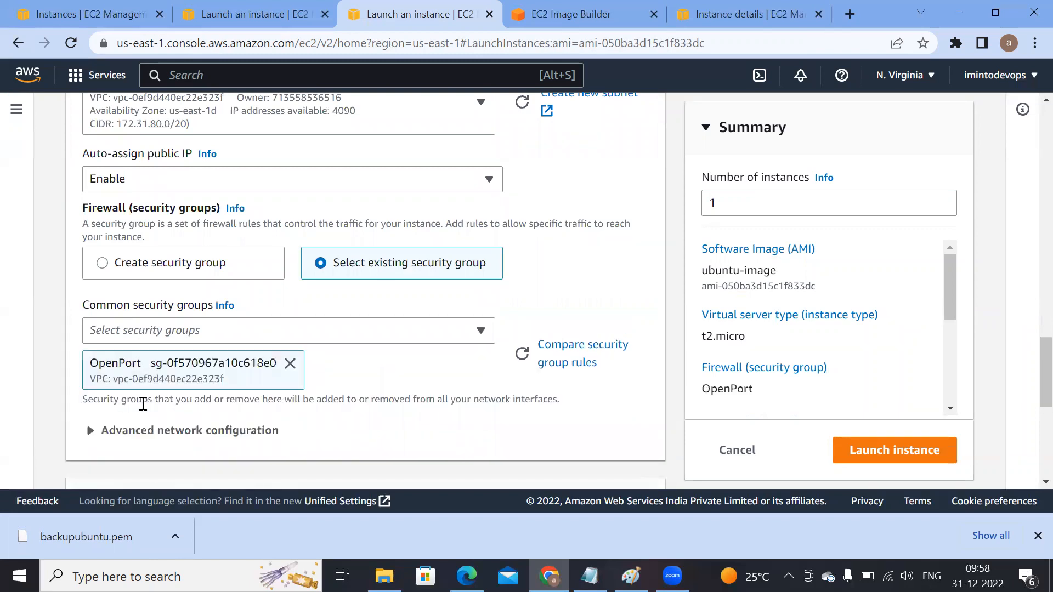
Step: Launch the instance with the configured settings
{"action": "scroll", "coordinate": [479, 447], "scroll_direction": "down", "scroll_amount": 1}
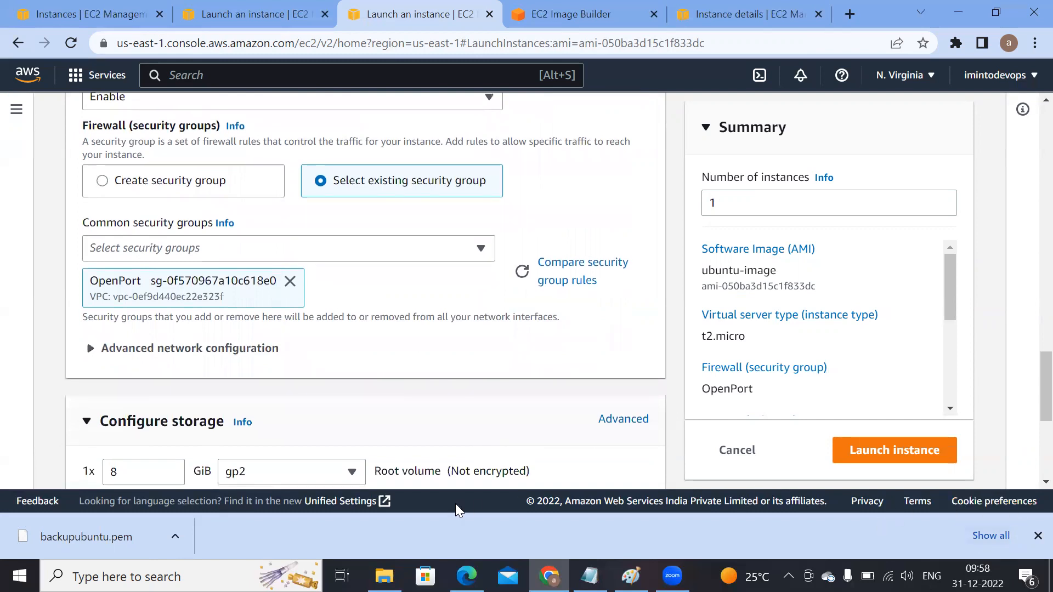
{"action": "scroll", "coordinate": [464, 431], "scroll_direction": "down", "scroll_amount": 5}
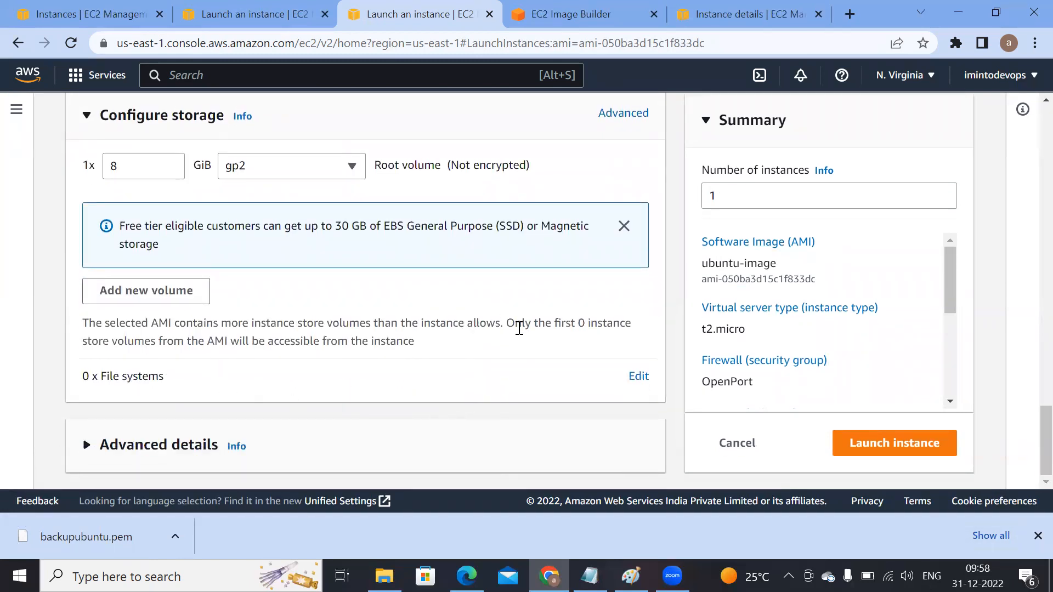
{"action": "left_click", "coordinate": [863, 447]}
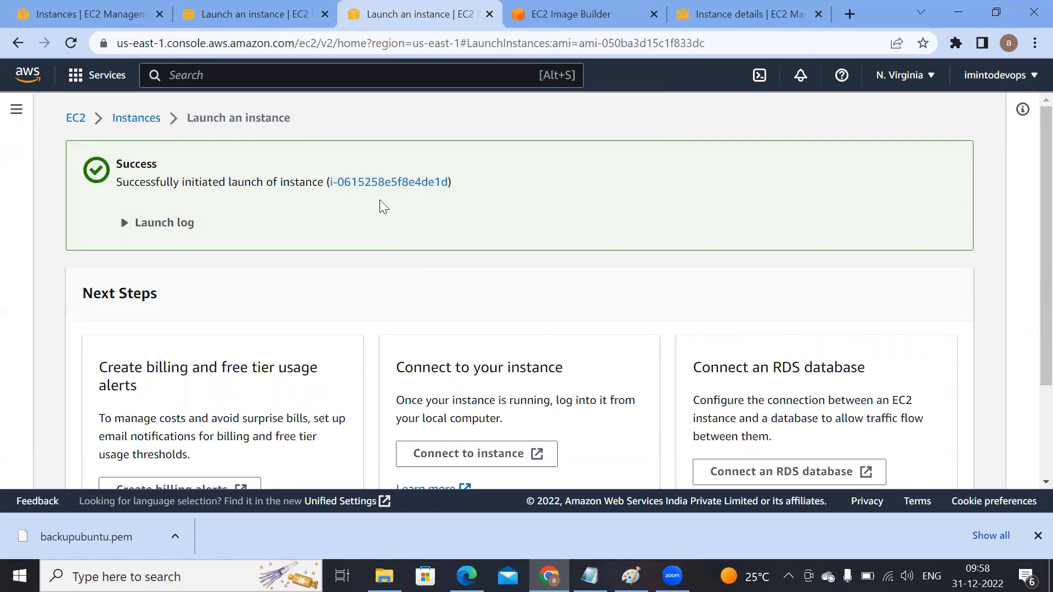
Step: Open the newly launched instance's details and copy its AMI ID
{"action": "left_click", "coordinate": [399, 186]}
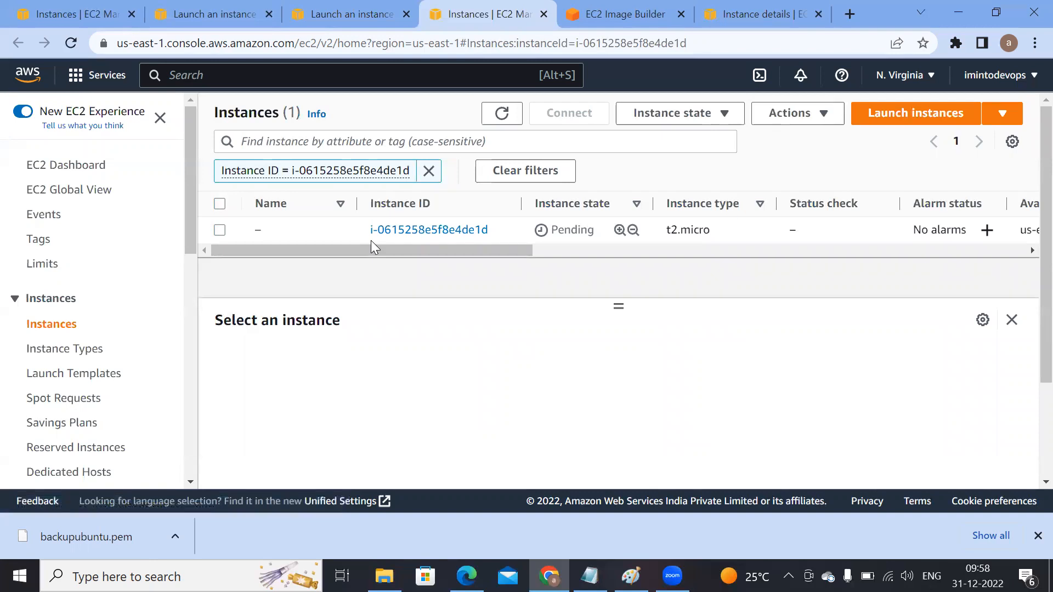
{"action": "left_click", "coordinate": [219, 231]}
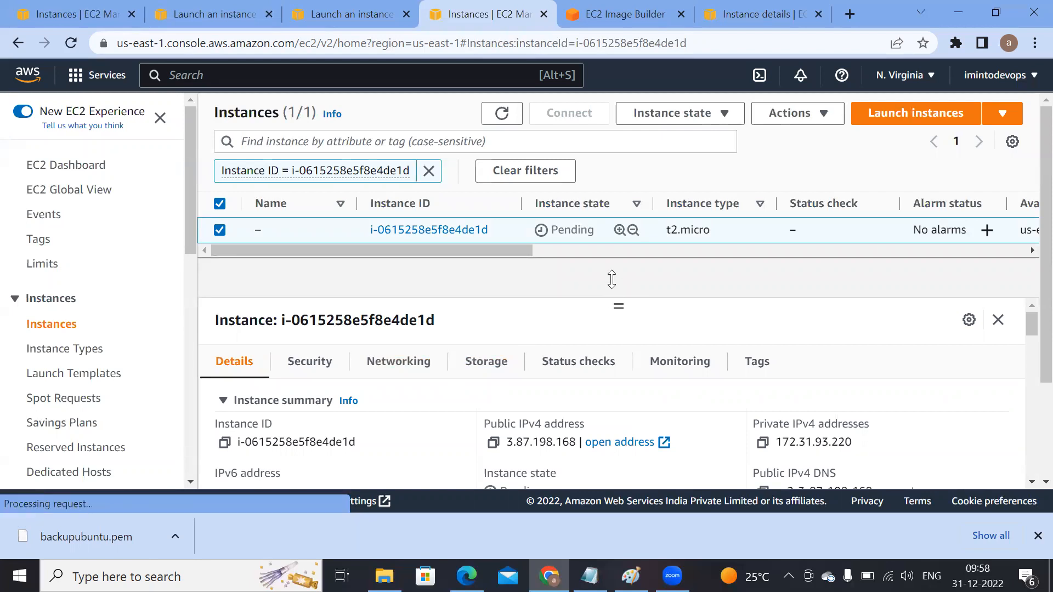
{"action": "scroll", "coordinate": [604, 393], "scroll_direction": "down", "scroll_amount": 3}
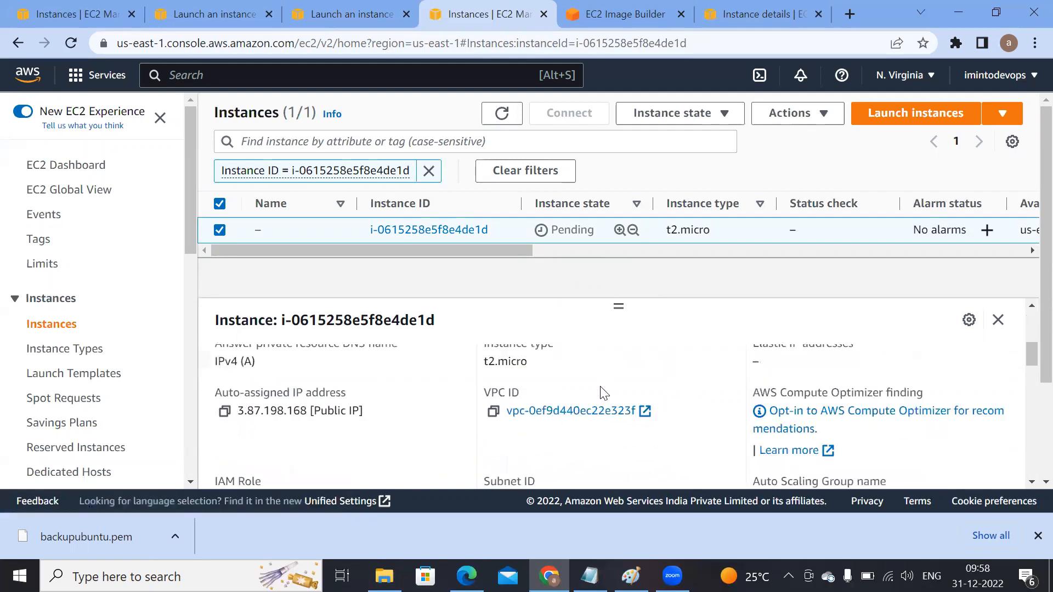
{"action": "scroll", "coordinate": [602, 387], "scroll_direction": "down", "scroll_amount": 5}
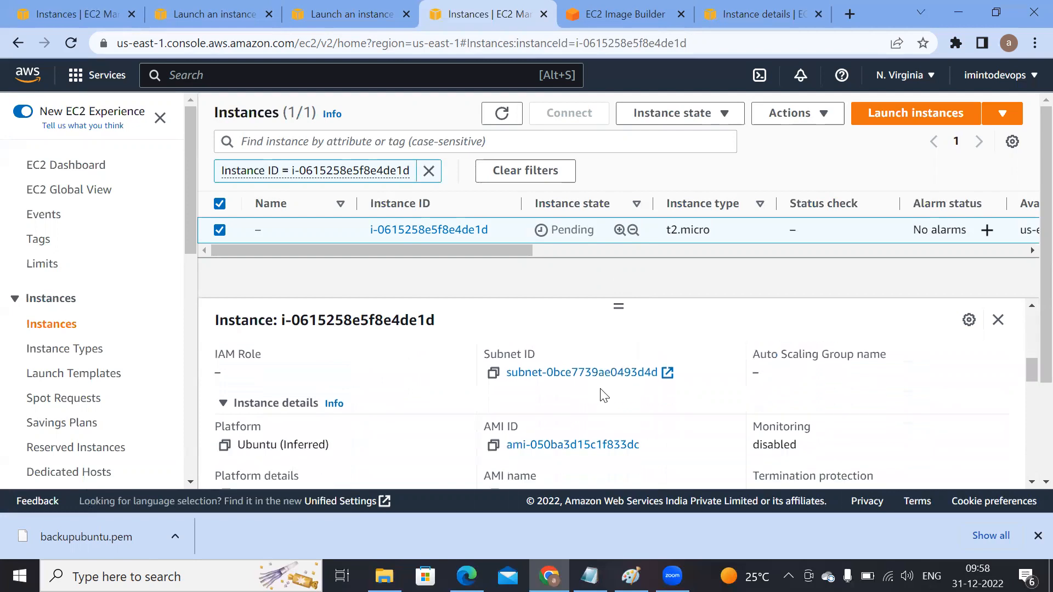
{"action": "left_click", "coordinate": [493, 408]}
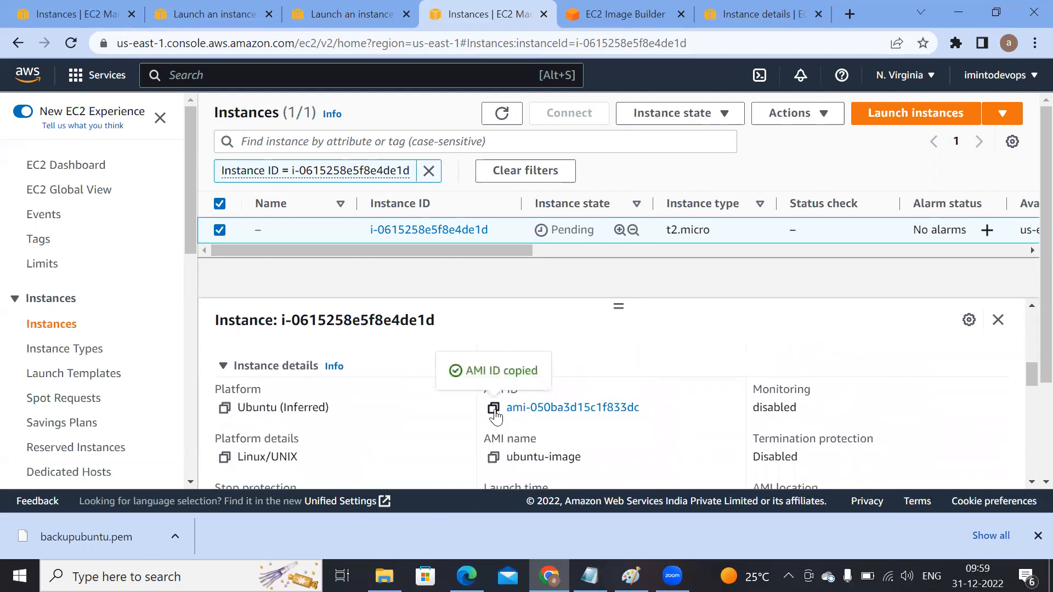
Step: Go to the AMIs list and search the page for the copied AMI ID
{"action": "left_click", "coordinate": [83, 18]}
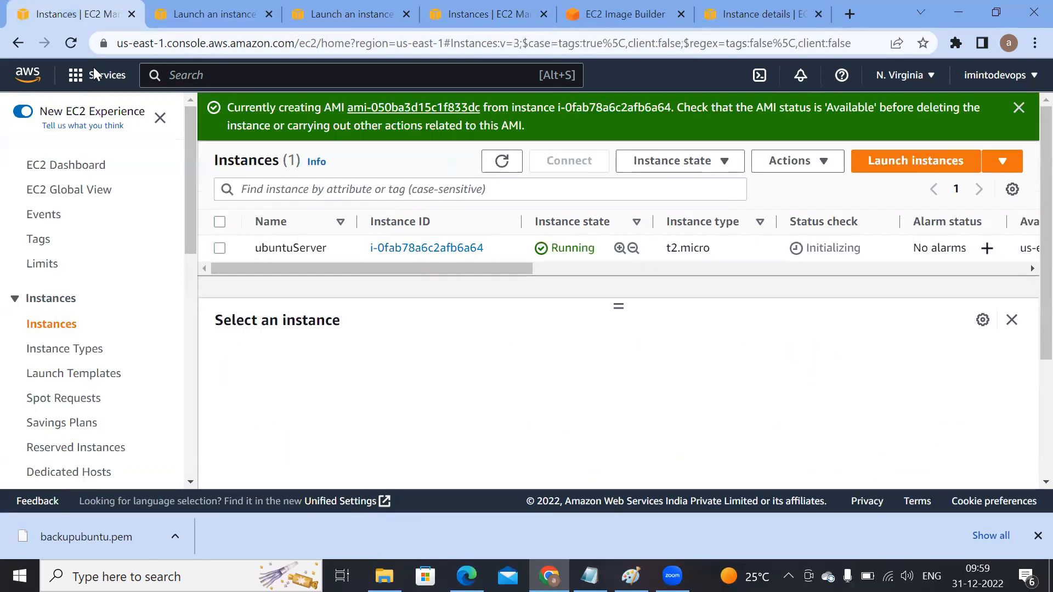
{"action": "scroll", "coordinate": [40, 409], "scroll_direction": "down", "scroll_amount": 4}
{"action": "left_click", "coordinate": [42, 335]}
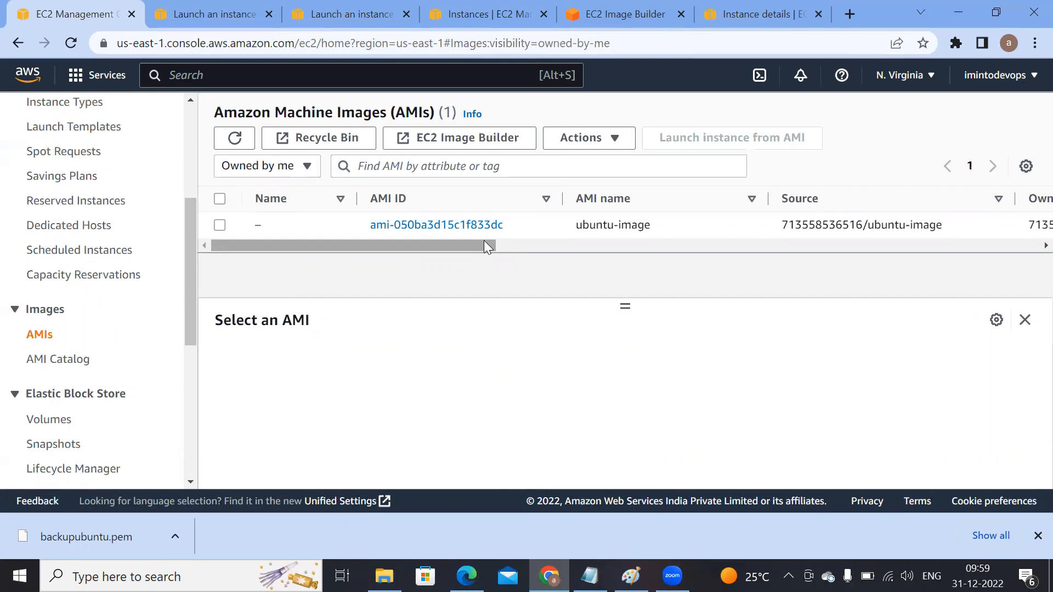
{"action": "key", "text": "ctrl+f"}
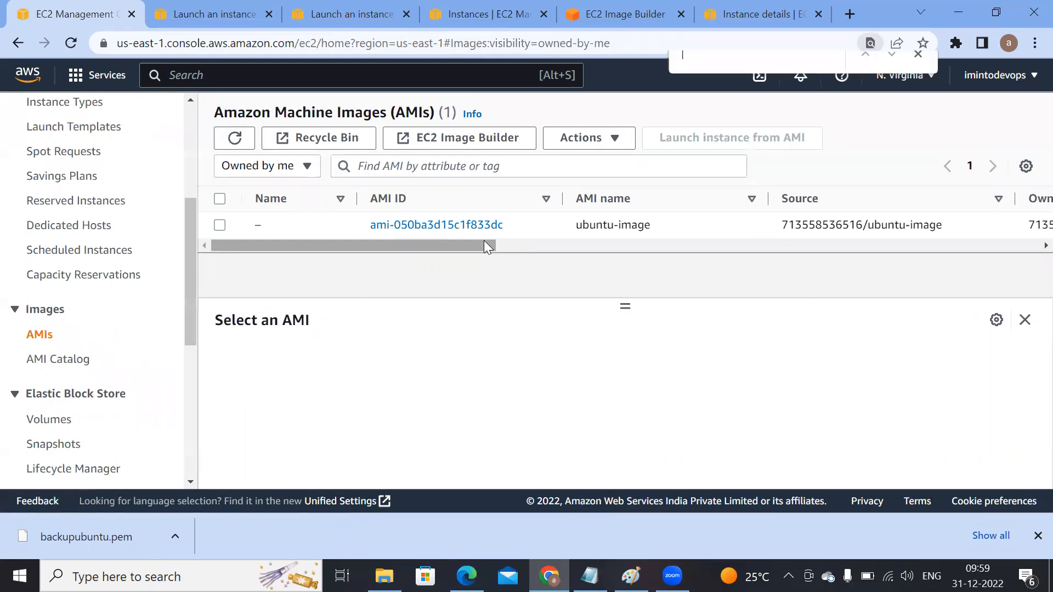
{"action": "key", "text": "ctrl+v"}
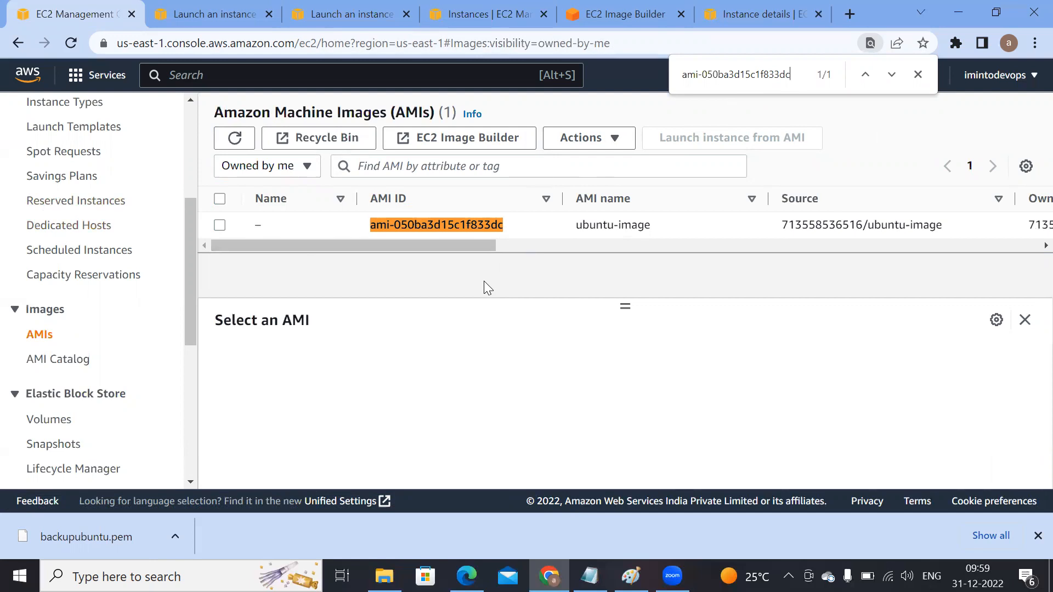
Step: Return to the Instances list to compare the original server with the new instance
{"action": "left_click", "coordinate": [221, 14]}
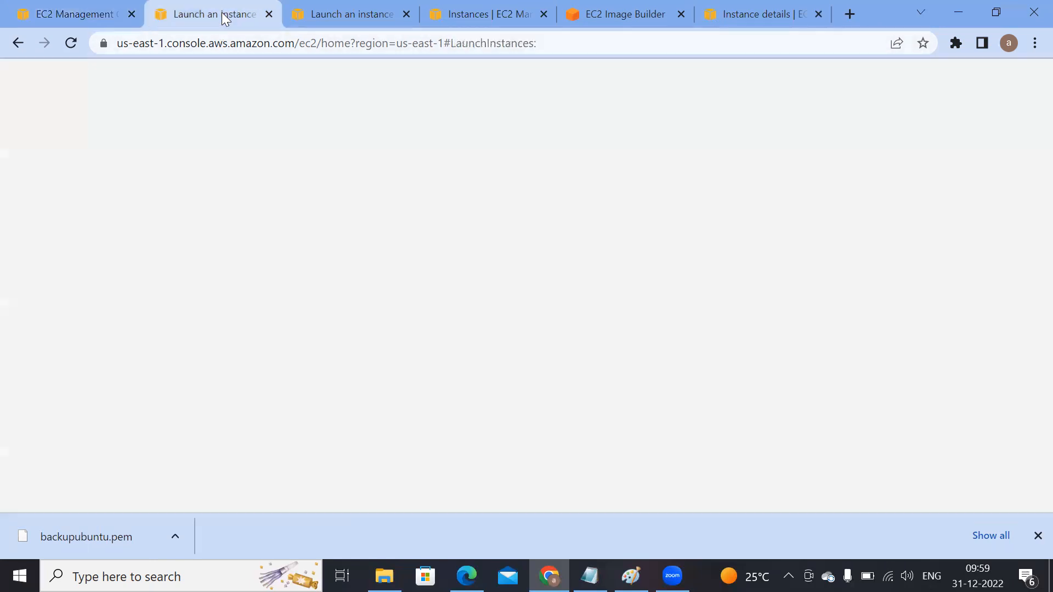
{"action": "left_click", "coordinate": [71, 14]}
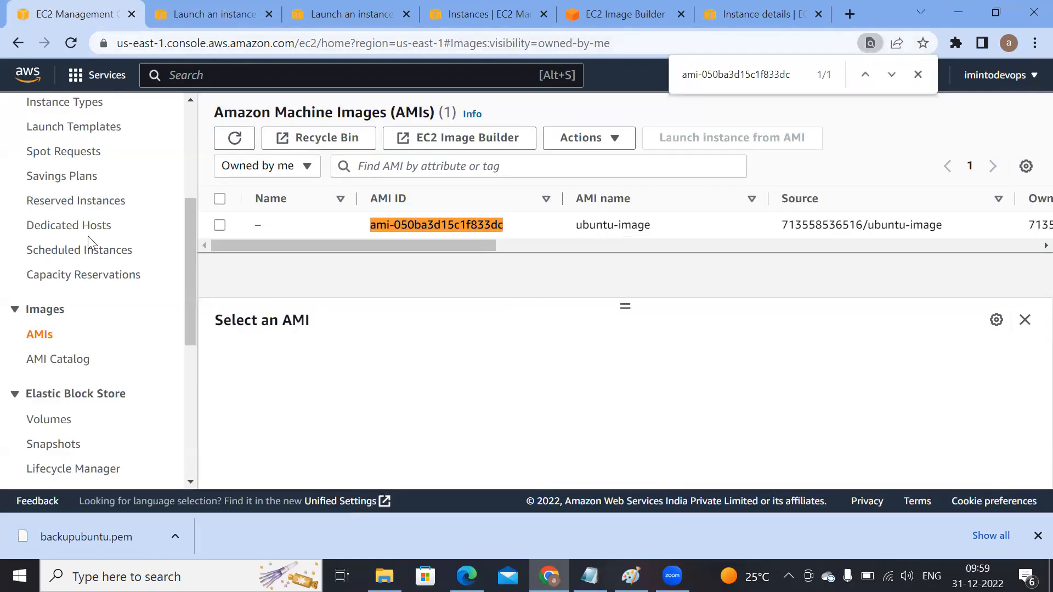
{"action": "scroll", "coordinate": [64, 366], "scroll_direction": "up", "scroll_amount": 5}
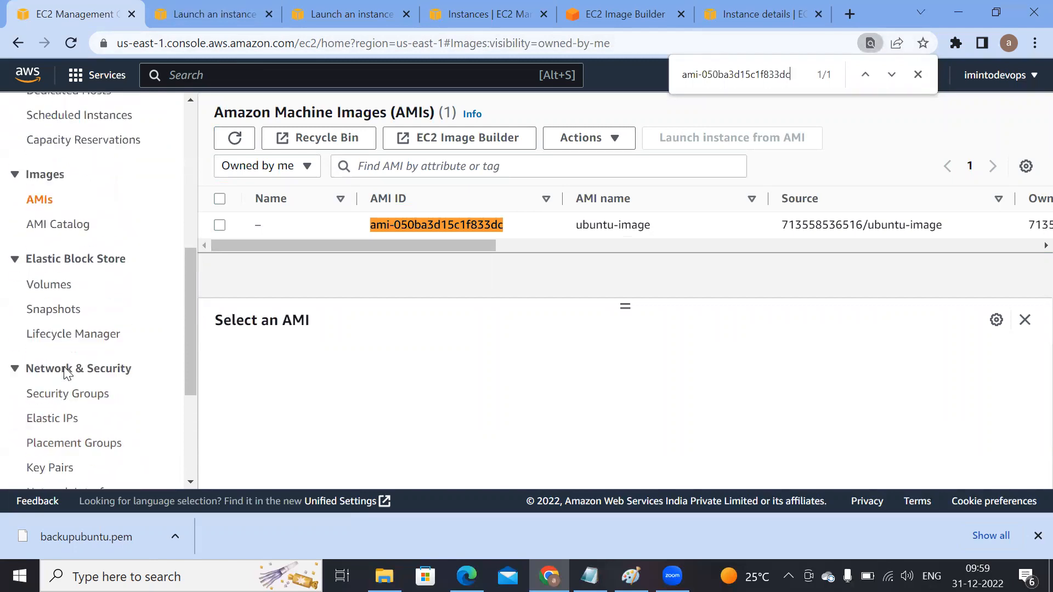
{"action": "scroll", "coordinate": [53, 362], "scroll_direction": "up", "scroll_amount": 5}
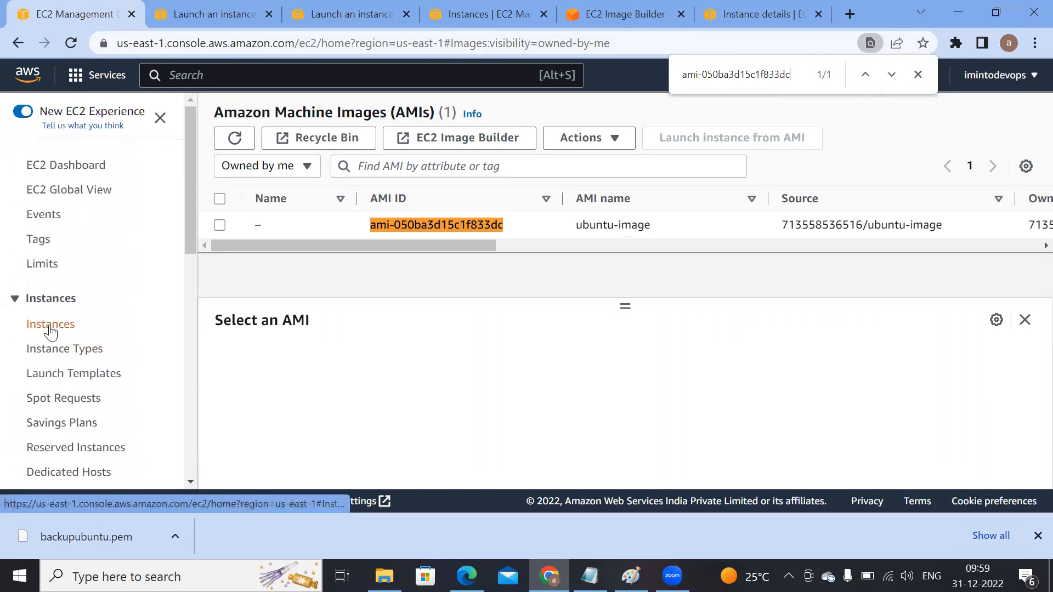
{"action": "left_click", "coordinate": [51, 327]}
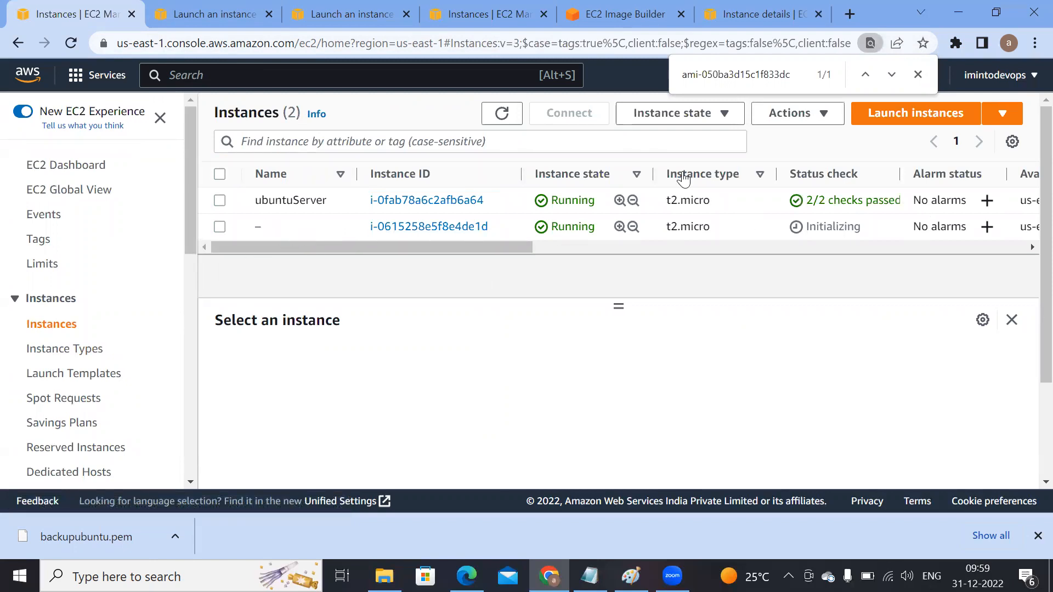
Step: Rename the newly launched instance to Backup
{"action": "left_click", "coordinate": [917, 73]}
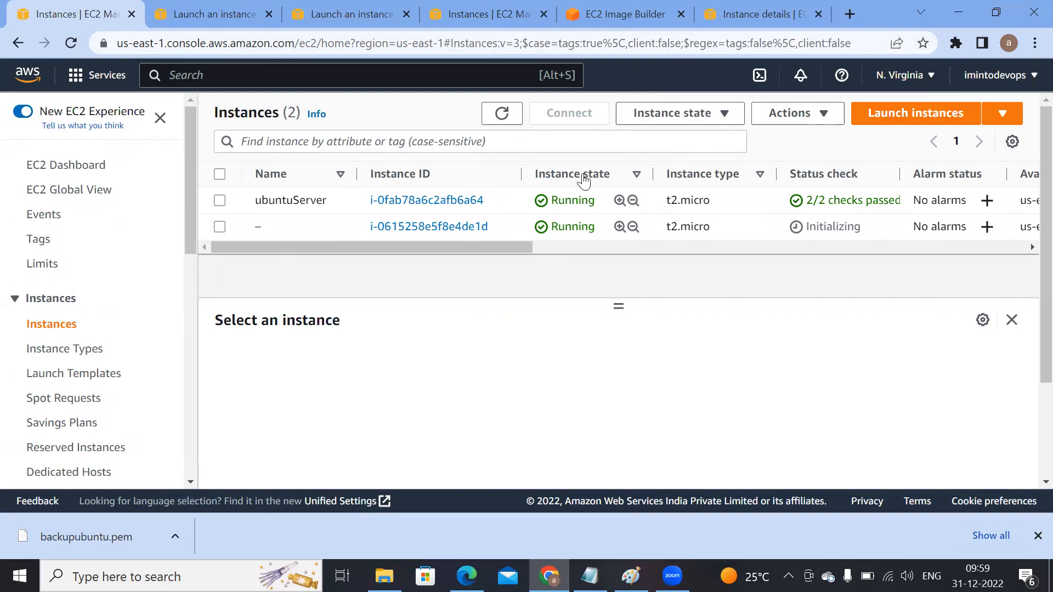
{"action": "left_click", "coordinate": [508, 122]}
{"action": "left_click", "coordinate": [271, 227]}
{"action": "left_click", "coordinate": [324, 253]}
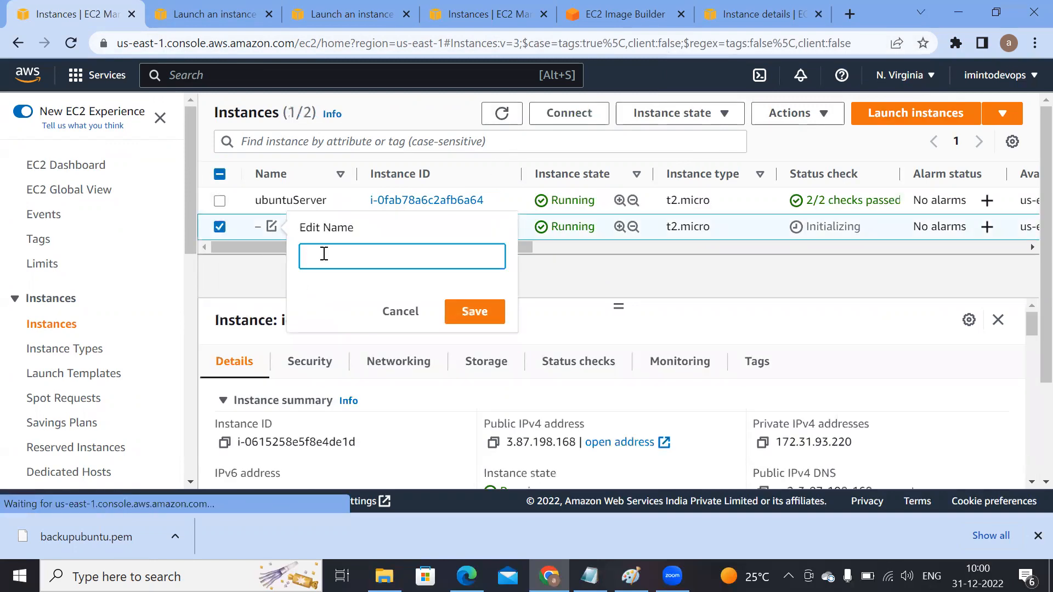
{"action": "type", "text": "Backuip"}
{"action": "key", "text": "Return"}
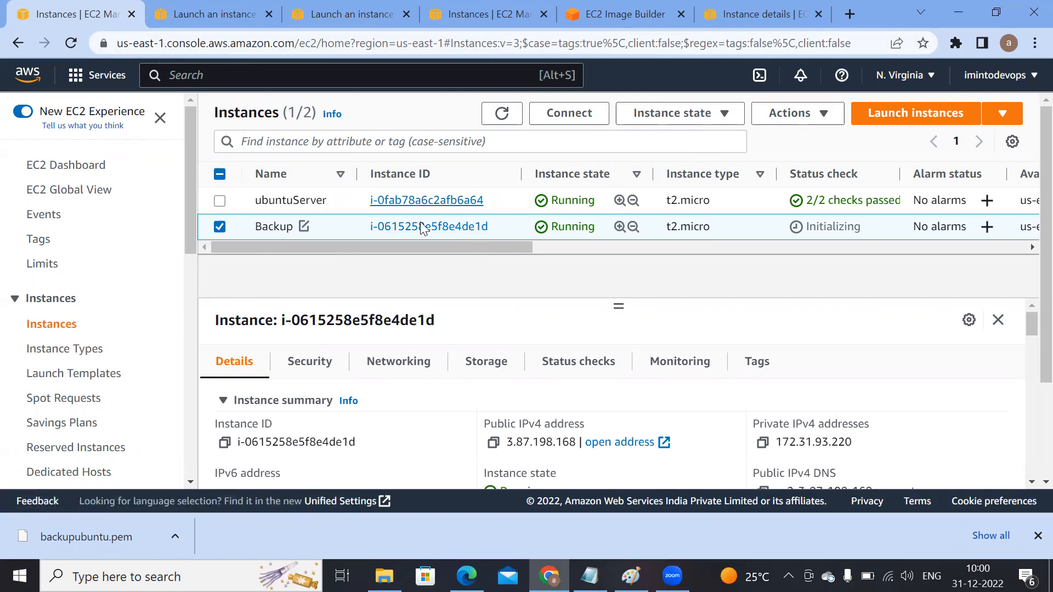
Step: Check the EC2 Image Builder images list for the custom image
{"action": "left_click_drag", "start_coordinate": [443, 248], "coordinate": [518, 247]}
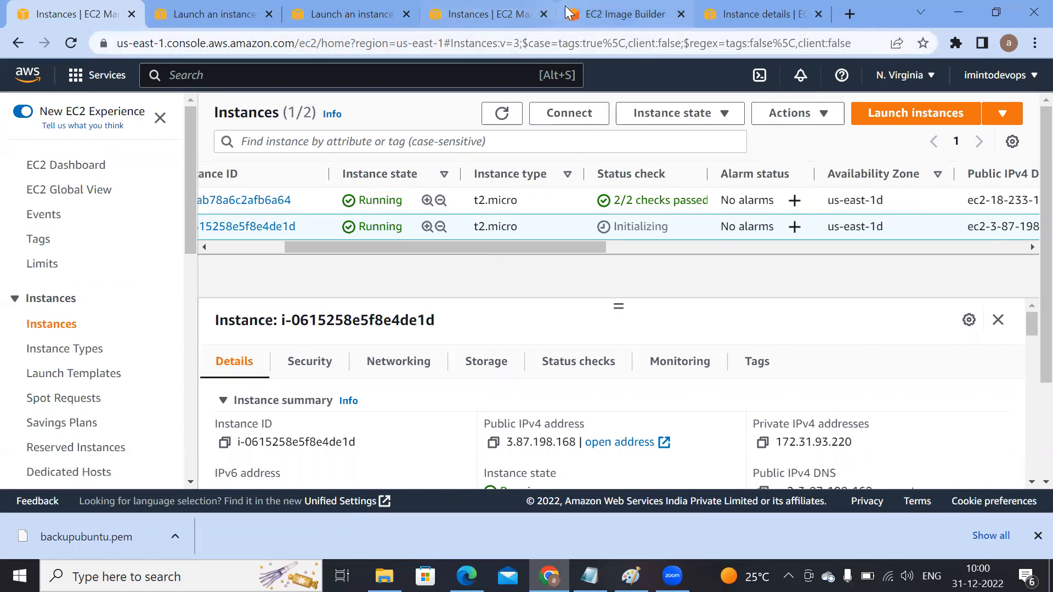
{"action": "left_click", "coordinate": [630, 13]}
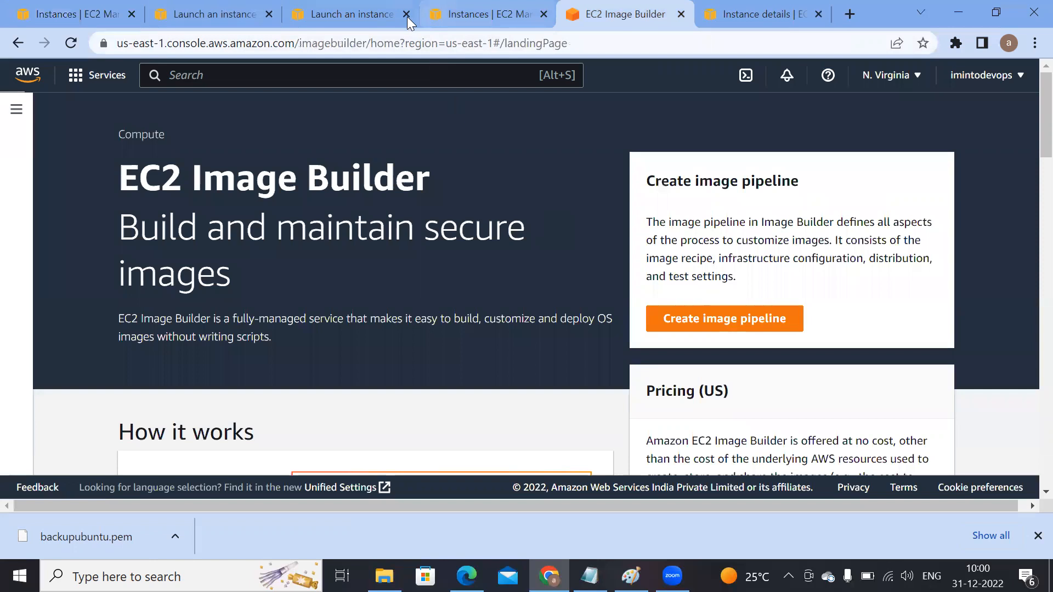
{"action": "left_click", "coordinate": [11, 112]}
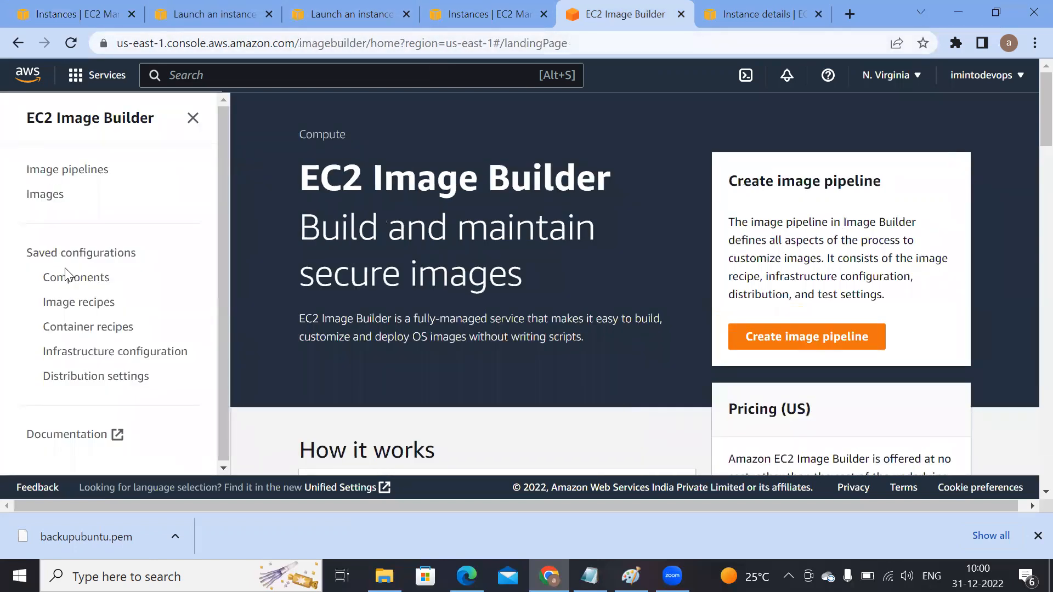
{"action": "left_click", "coordinate": [53, 201]}
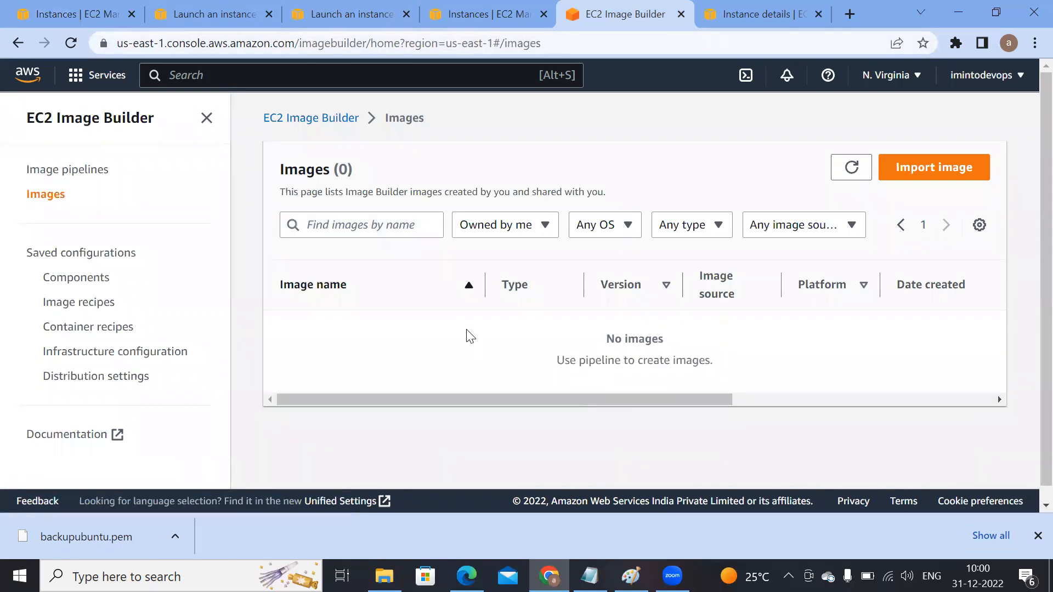
Step: Open the AMIs list and start launching an instance from the ubuntu-image AMI
{"action": "left_click", "coordinate": [503, 16]}
{"action": "scroll", "coordinate": [55, 384], "scroll_direction": "down", "scroll_amount": 5}
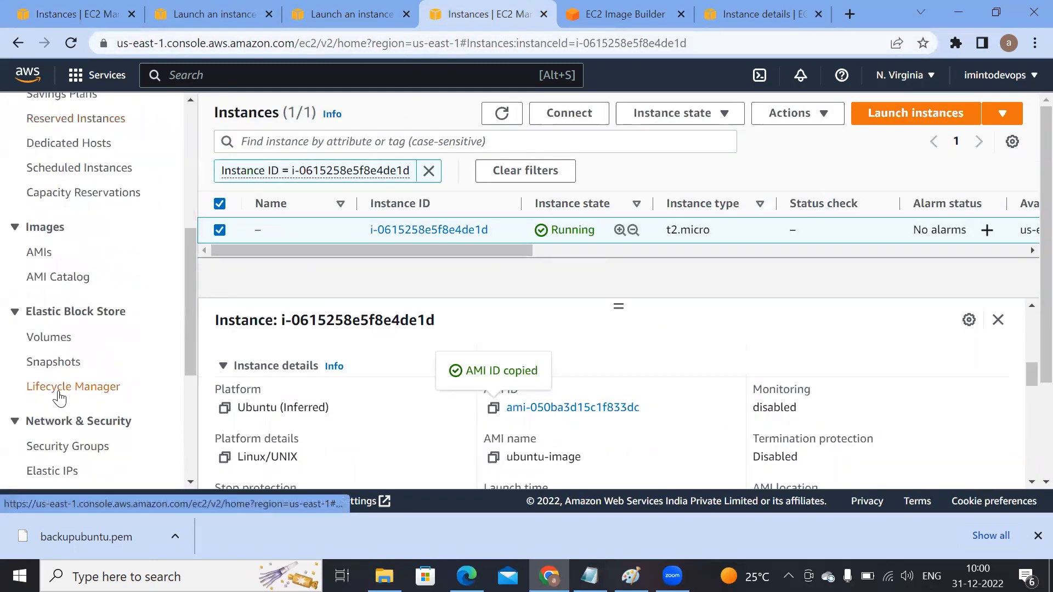
{"action": "left_click", "coordinate": [36, 255]}
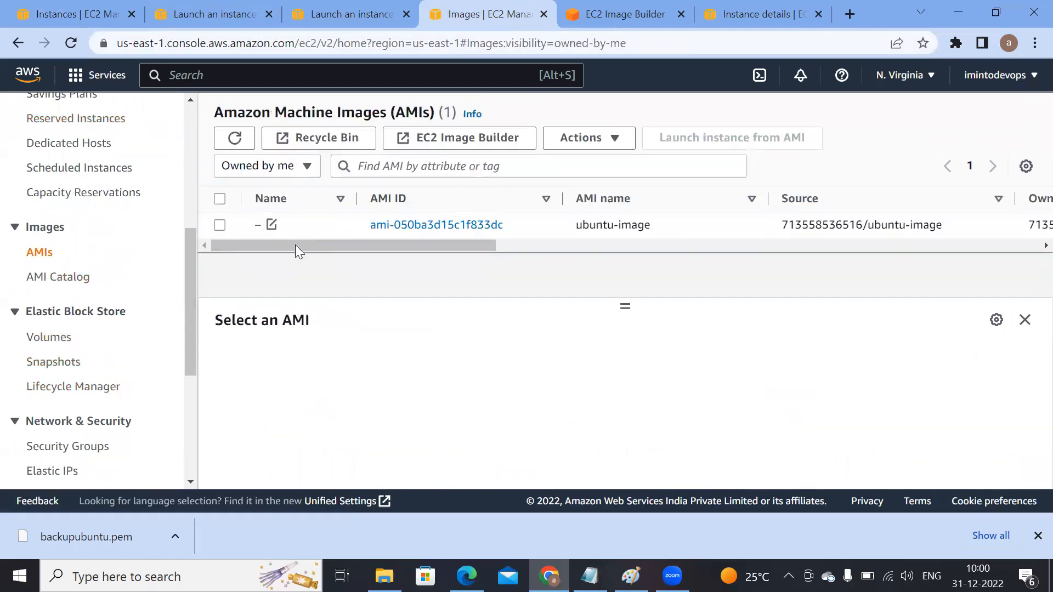
{"action": "left_click", "coordinate": [220, 225]}
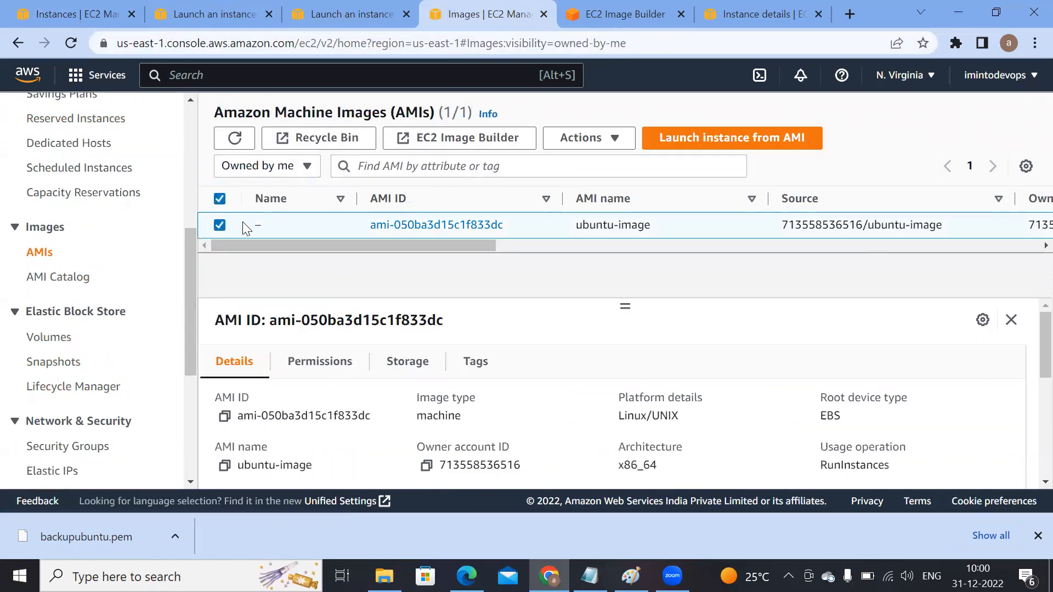
{"action": "left_click", "coordinate": [805, 138]}
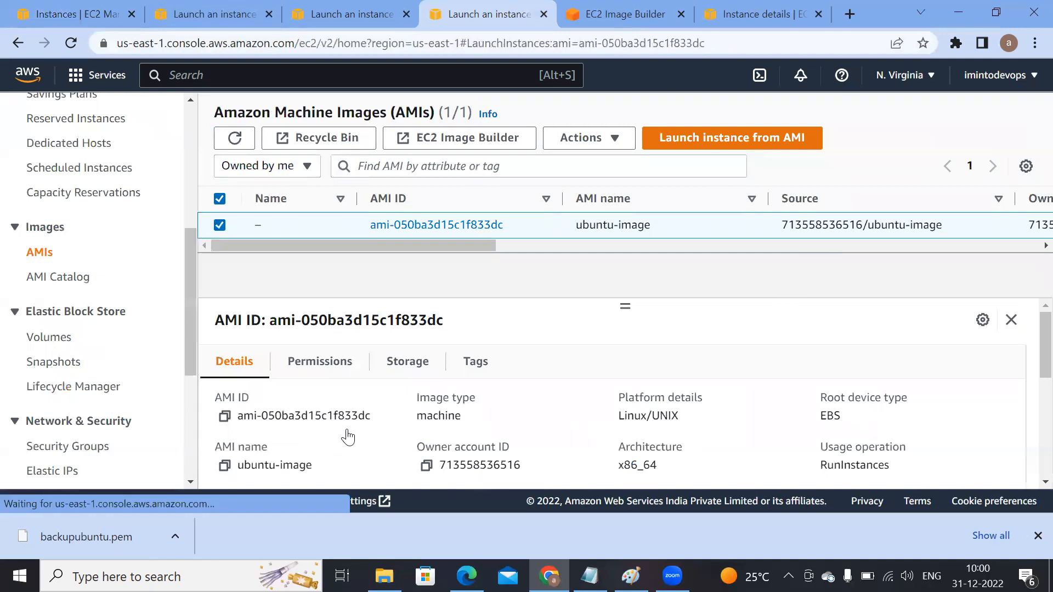
Step: Set the instance type to t2.micro
{"action": "scroll", "coordinate": [277, 355], "scroll_direction": "down", "scroll_amount": 7}
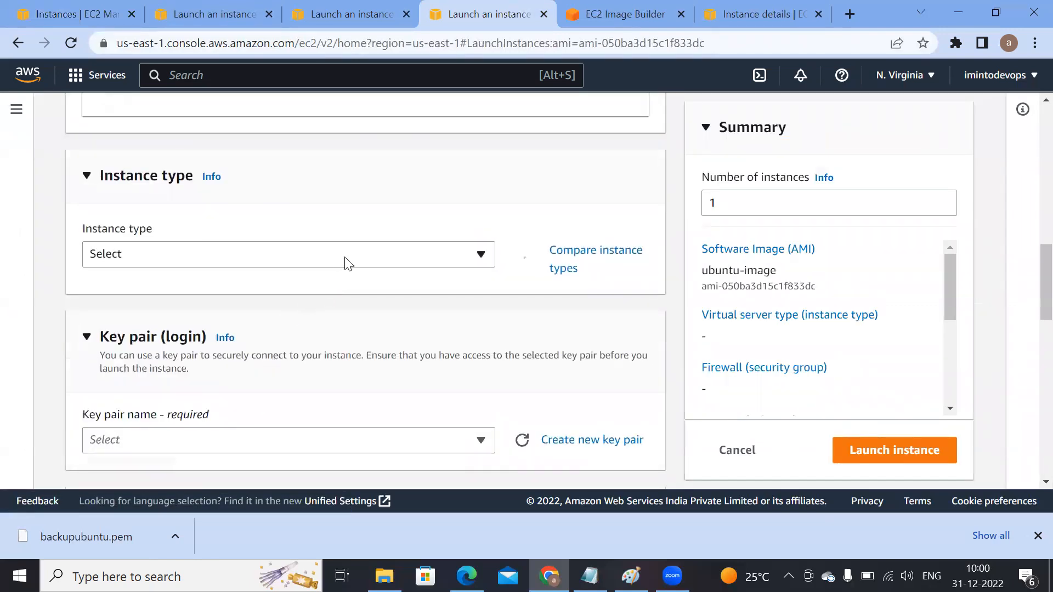
{"action": "left_click", "coordinate": [346, 259]}
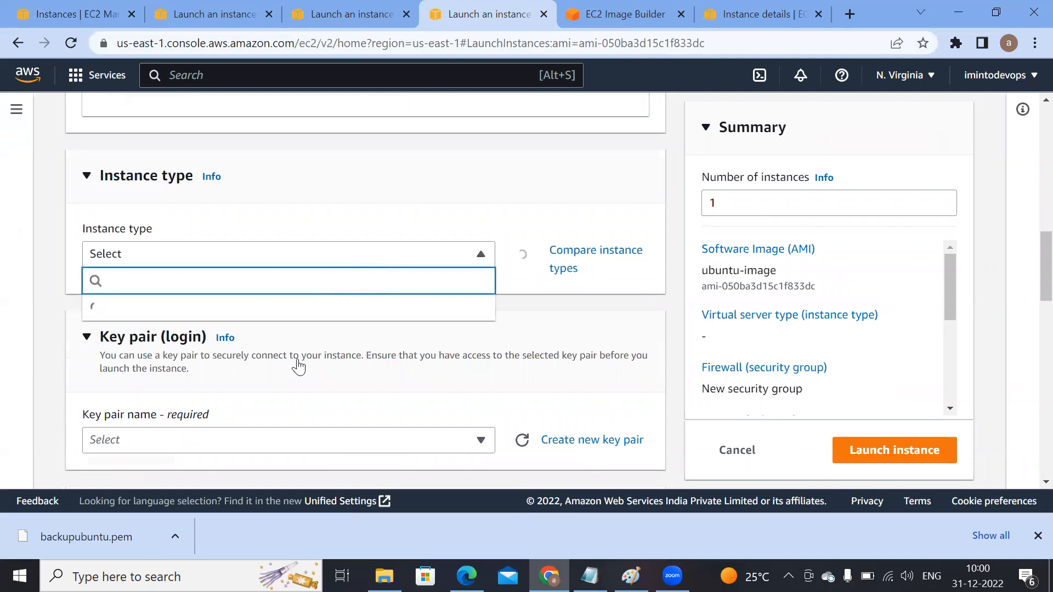
{"action": "left_click", "coordinate": [407, 193]}
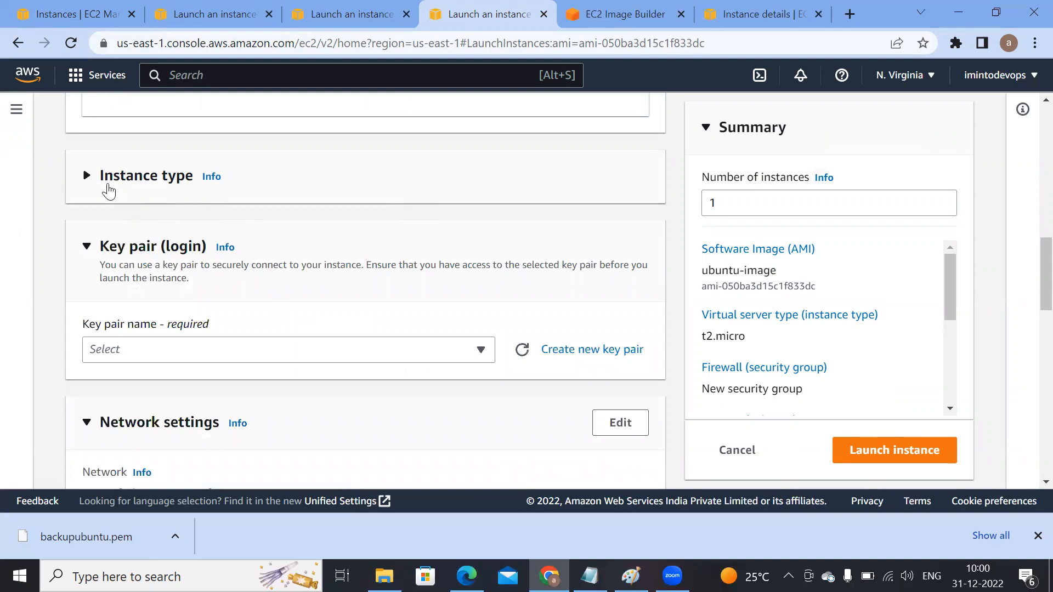
{"action": "left_click", "coordinate": [88, 176]}
Step: Select the backupubuntu key pair for the new instance
{"action": "scroll", "coordinate": [263, 360], "scroll_direction": "down", "scroll_amount": 4}
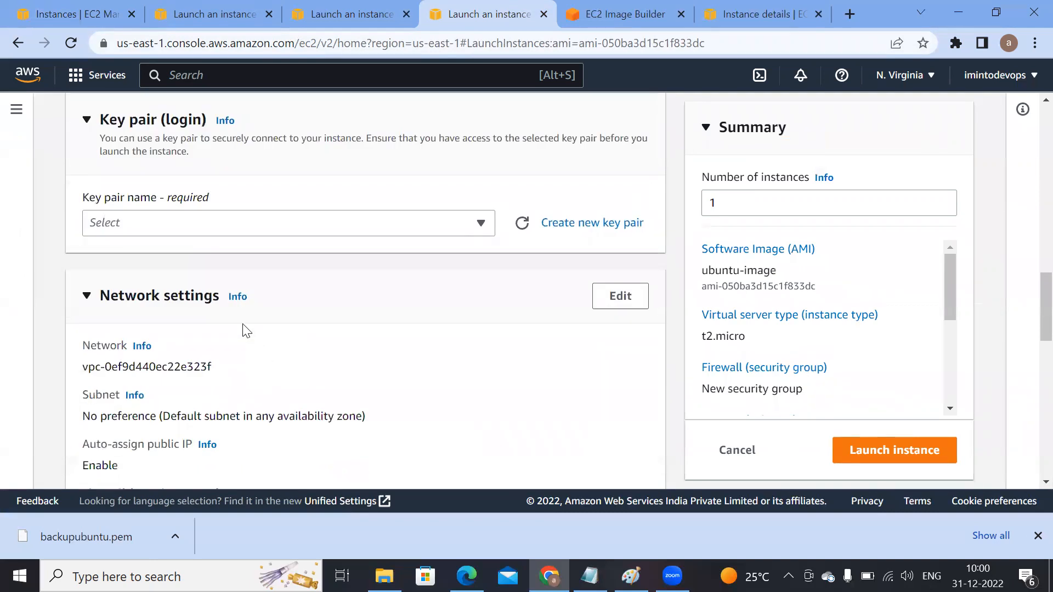
{"action": "left_click", "coordinate": [249, 225]}
{"action": "left_click", "coordinate": [165, 314]}
Step: Edit the network settings and choose subnet subnet-0ffb8cc4c27e10960 in us-east-1a
{"action": "scroll", "coordinate": [439, 329], "scroll_direction": "down", "scroll_amount": 3}
{"action": "left_click", "coordinate": [620, 131]}
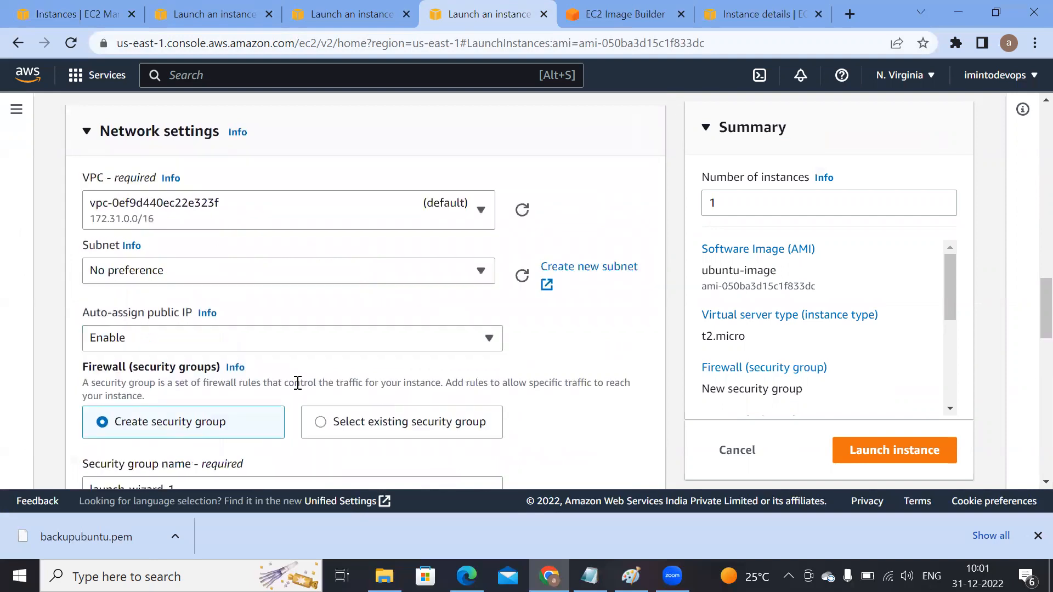
{"action": "left_click", "coordinate": [297, 273]}
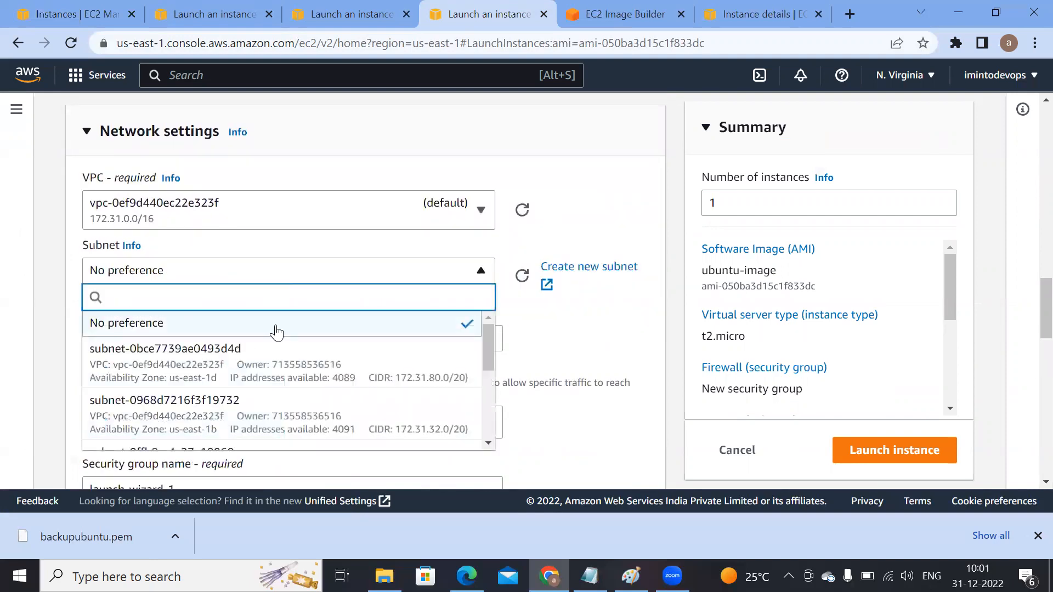
{"action": "scroll", "coordinate": [255, 433], "scroll_direction": "down", "scroll_amount": 2}
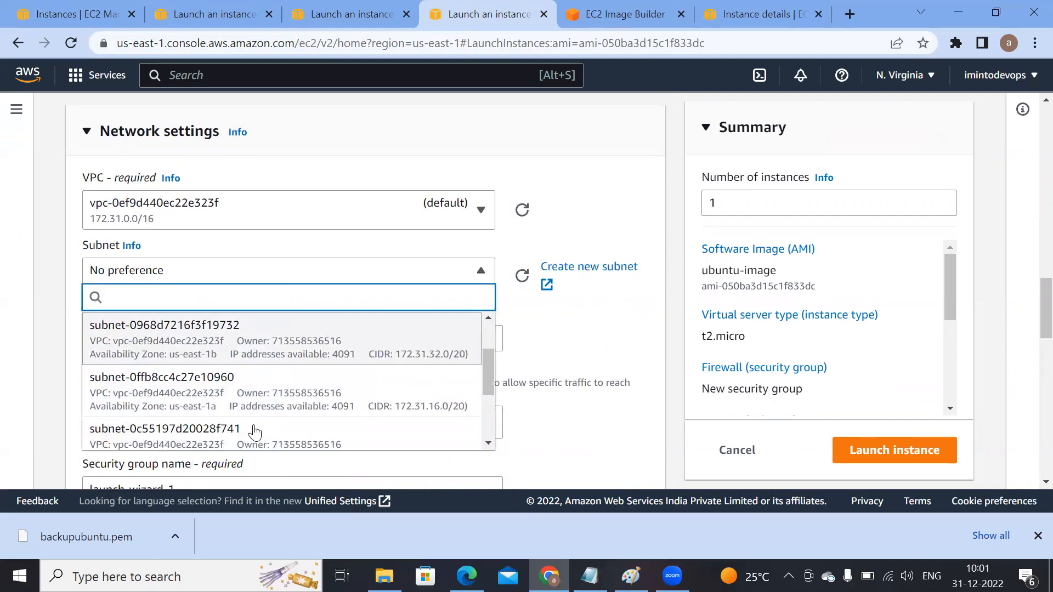
{"action": "left_click", "coordinate": [152, 373]}
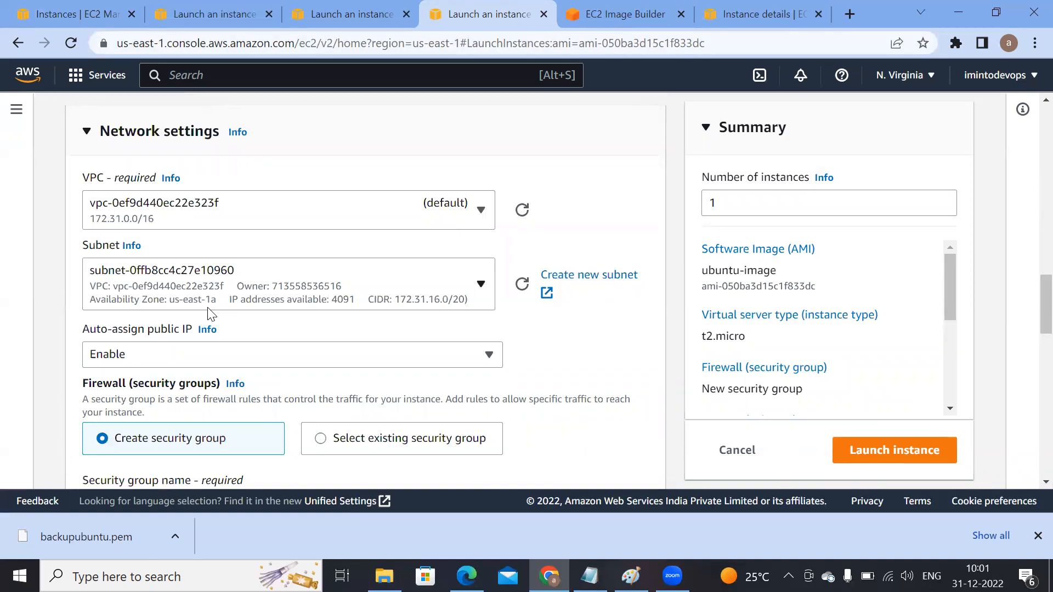
Step: Select the existing security group OpenPort for the instance
{"action": "scroll", "coordinate": [211, 315], "scroll_direction": "down", "scroll_amount": 5}
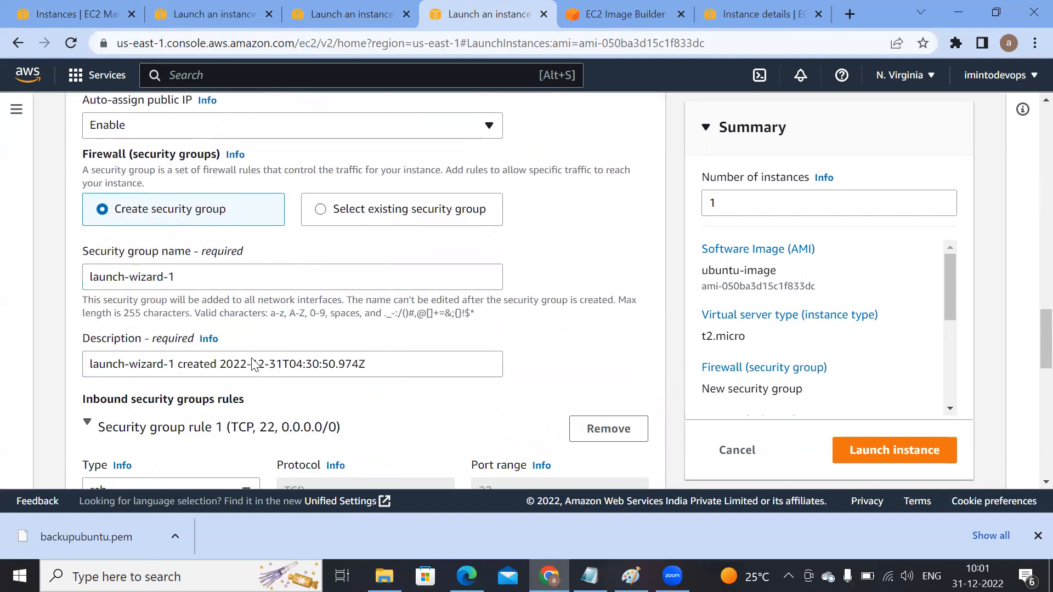
{"action": "left_click", "coordinate": [322, 206]}
{"action": "left_click", "coordinate": [129, 265]}
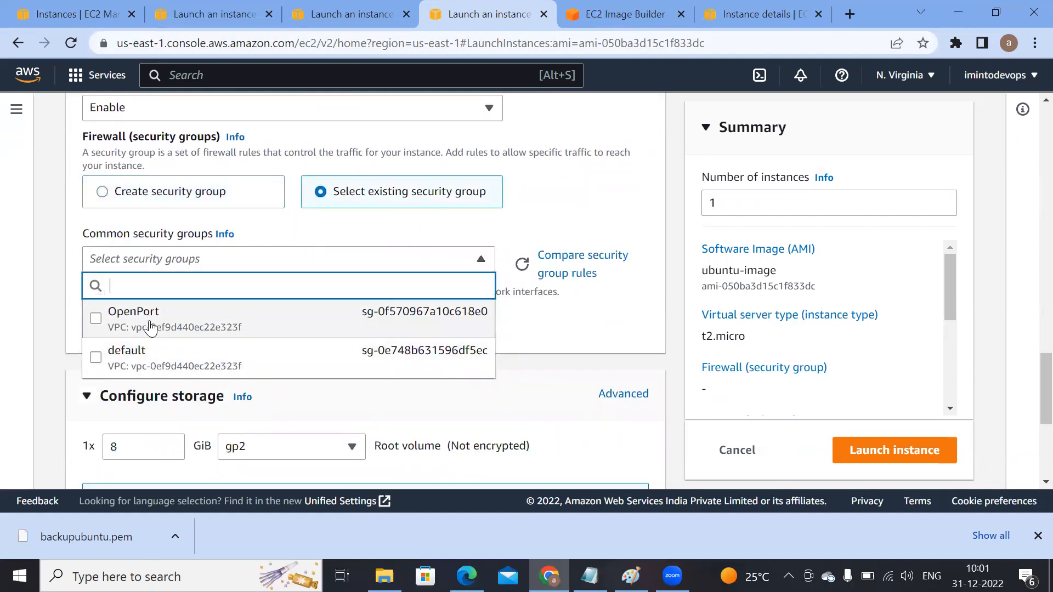
{"action": "left_click", "coordinate": [149, 328]}
Step: Launch the instance with these settings
{"action": "scroll", "coordinate": [344, 406], "scroll_direction": "down", "scroll_amount": 3}
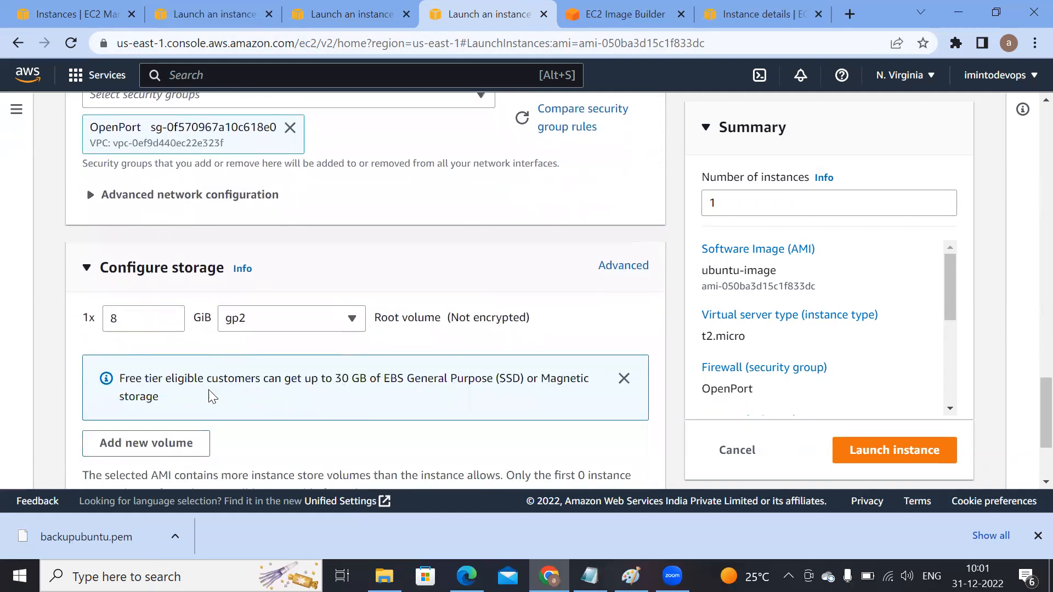
{"action": "scroll", "coordinate": [425, 425], "scroll_direction": "down", "scroll_amount": 2}
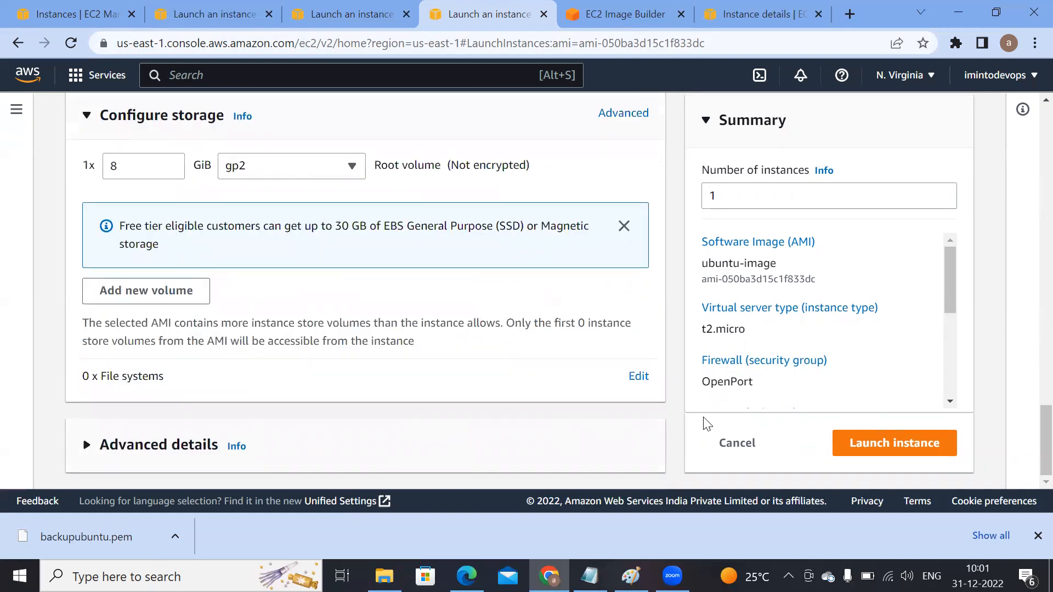
{"action": "left_click", "coordinate": [902, 444]}
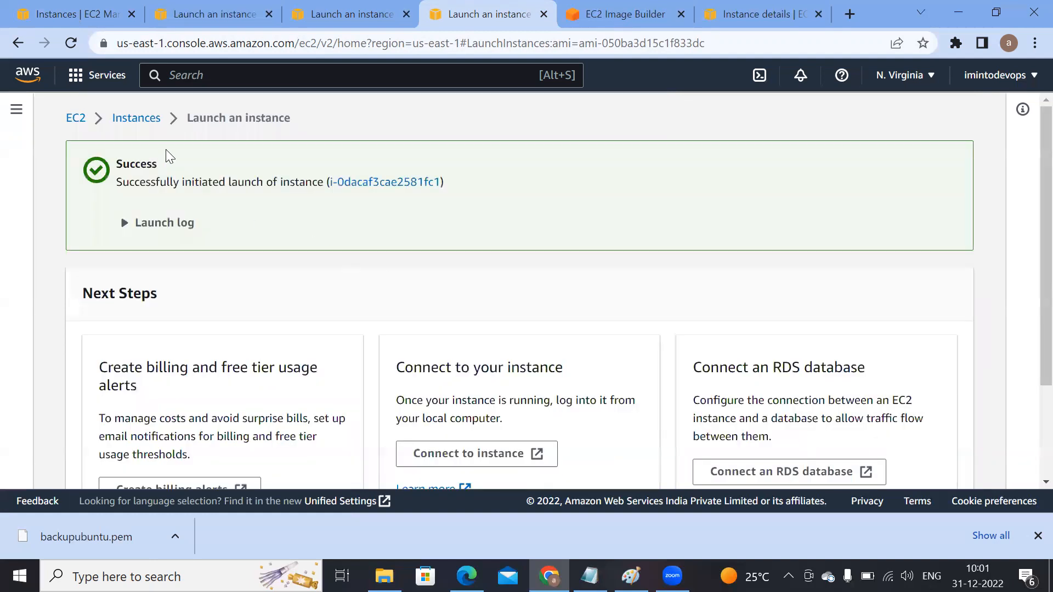
Step: Return to the Instances list and compare the three instances' availability zones and addresses
{"action": "left_click", "coordinate": [147, 122]}
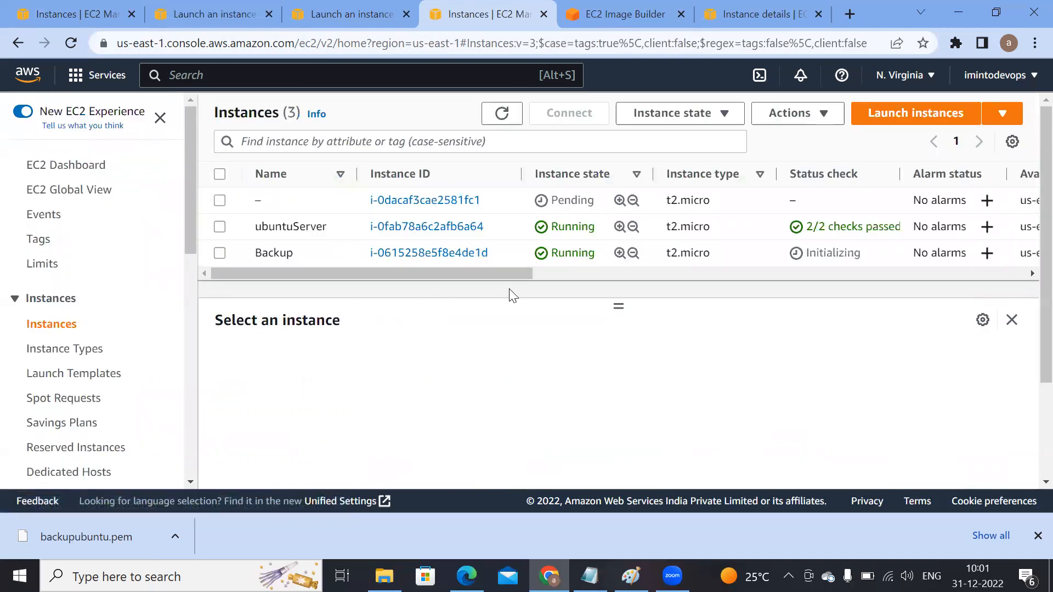
{"action": "left_click_drag", "start_coordinate": [495, 276], "coordinate": [664, 273]}
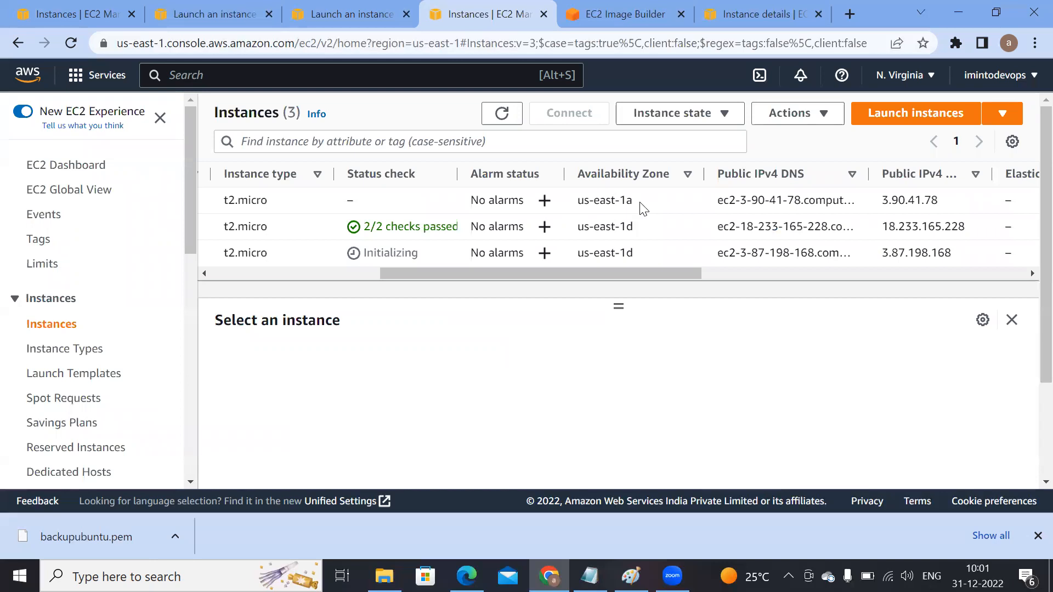
{"action": "left_click_drag", "start_coordinate": [642, 272], "coordinate": [427, 278]}
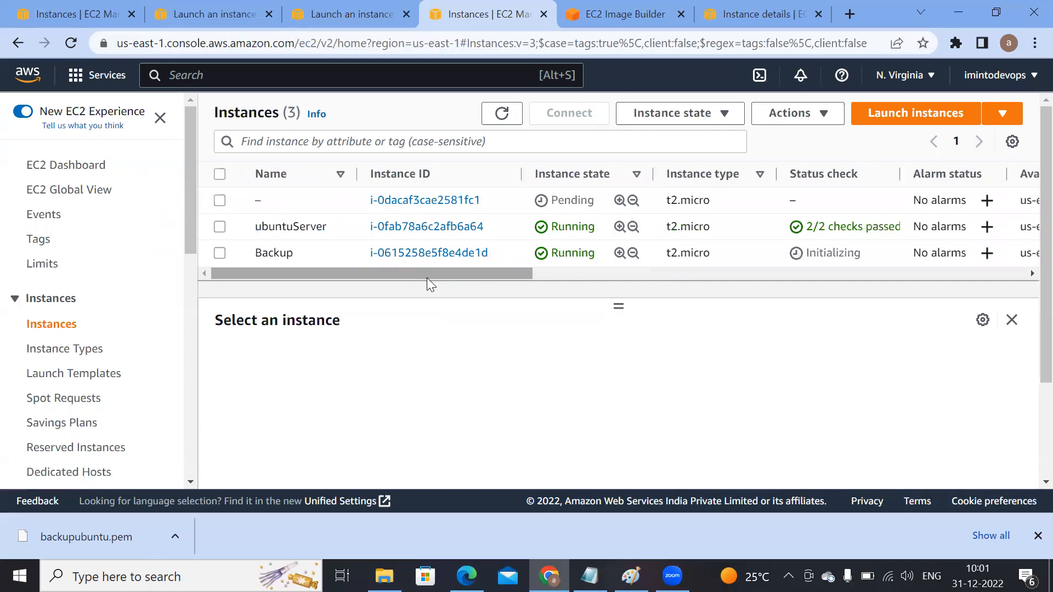
Step: Connect to the Backup instance through EC2 Instance Connect as user ubuntu
{"action": "left_click", "coordinate": [220, 253]}
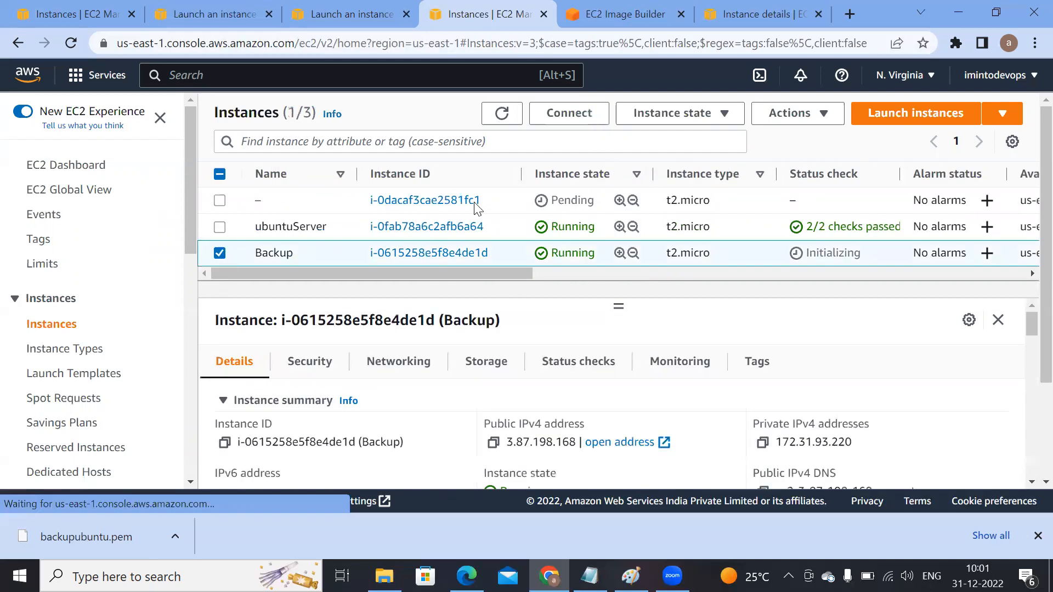
{"action": "left_click", "coordinate": [585, 118]}
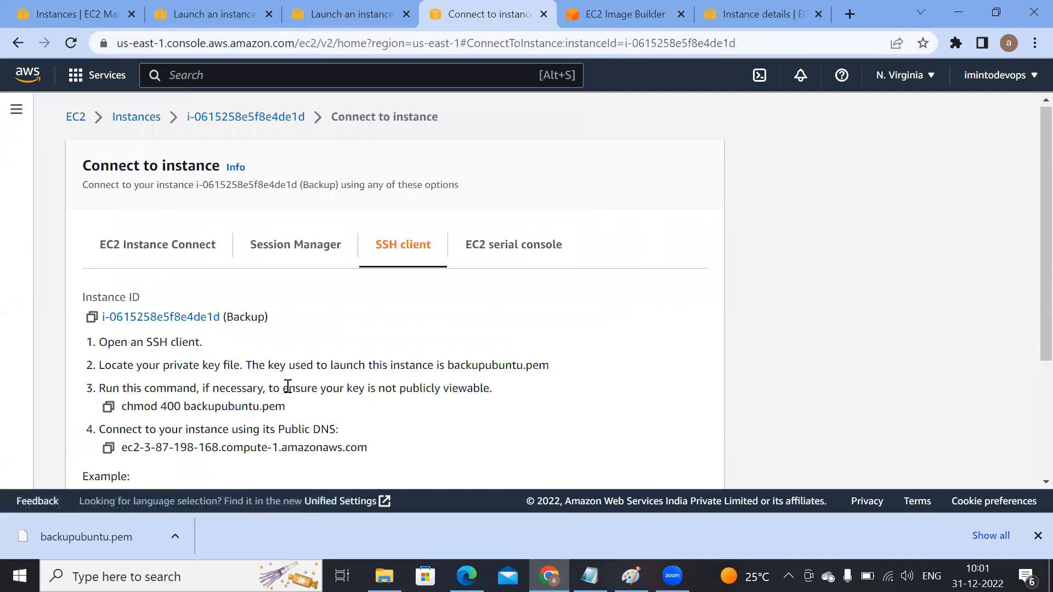
{"action": "scroll", "coordinate": [264, 356], "scroll_direction": "down", "scroll_amount": 1}
{"action": "left_click", "coordinate": [157, 163]}
{"action": "scroll", "coordinate": [494, 307], "scroll_direction": "down", "scroll_amount": 1}
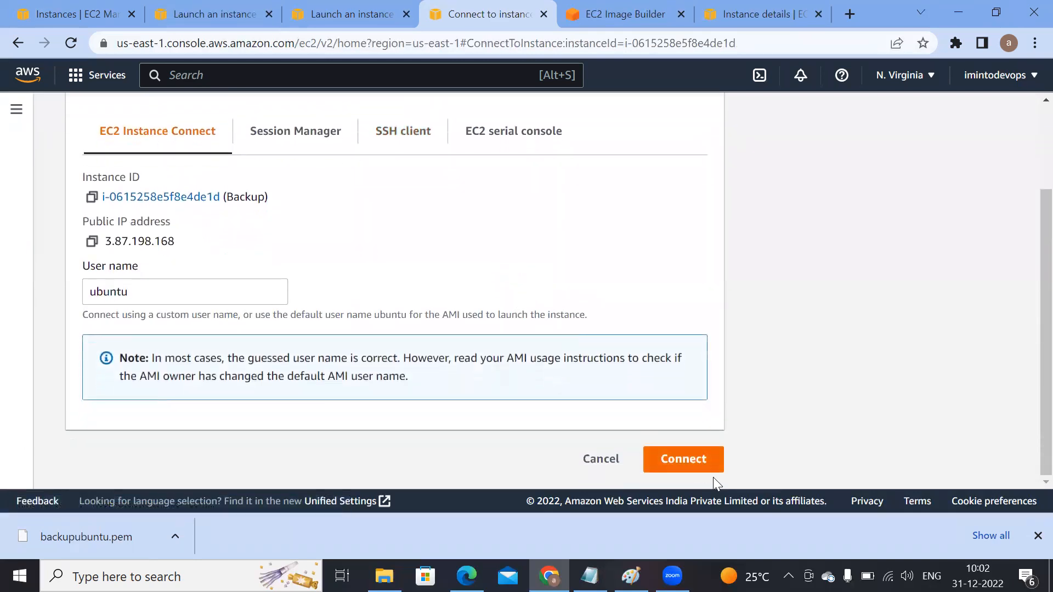
{"action": "left_click", "coordinate": [684, 460]}
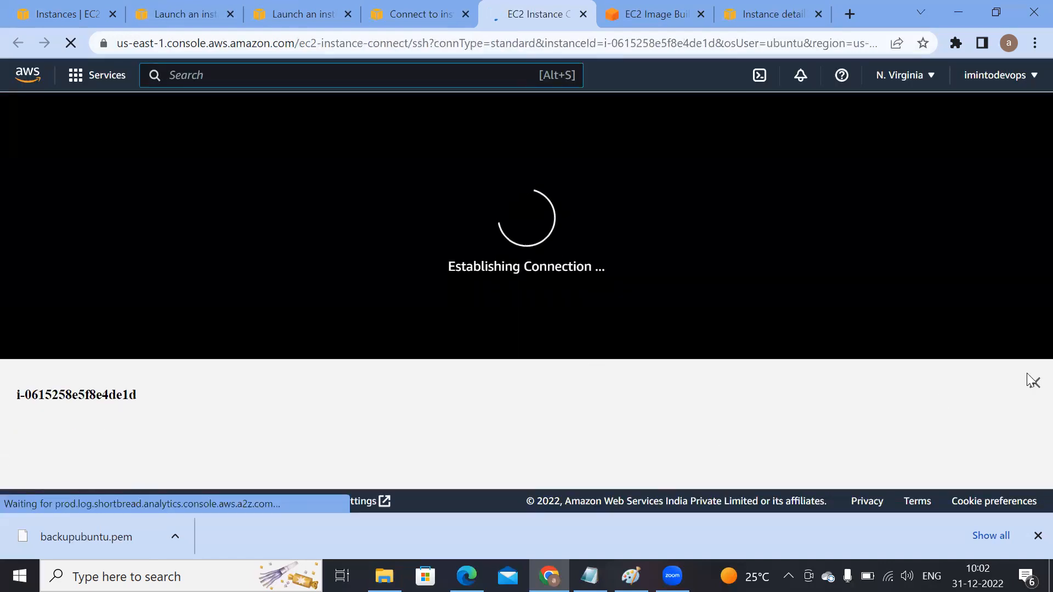
Step: Clear the Backup instance's terminal screen
{"action": "left_click", "coordinate": [1034, 384]}
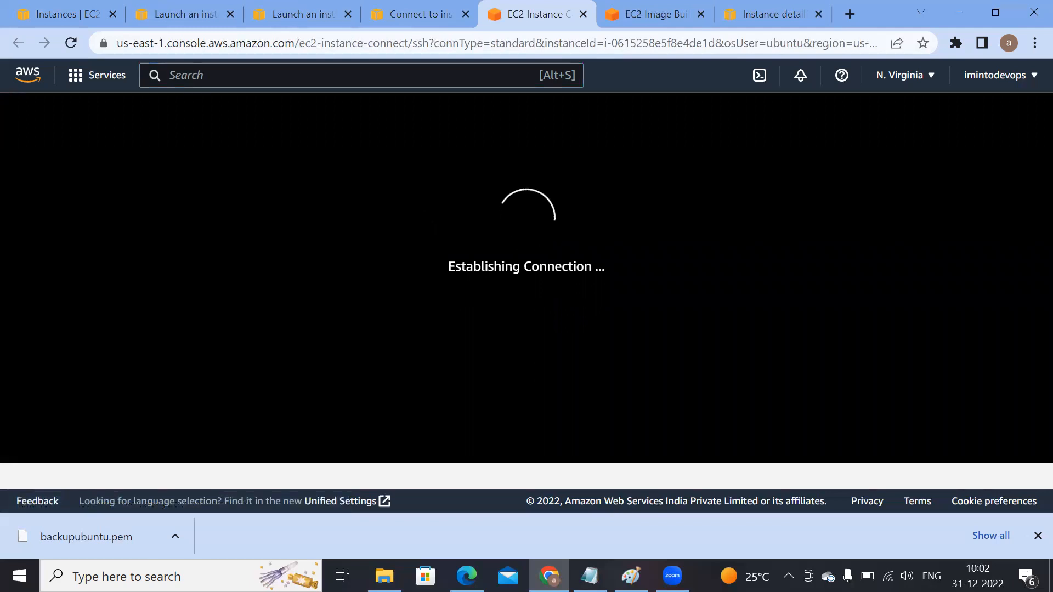
{"action": "left_click", "coordinate": [1038, 536]}
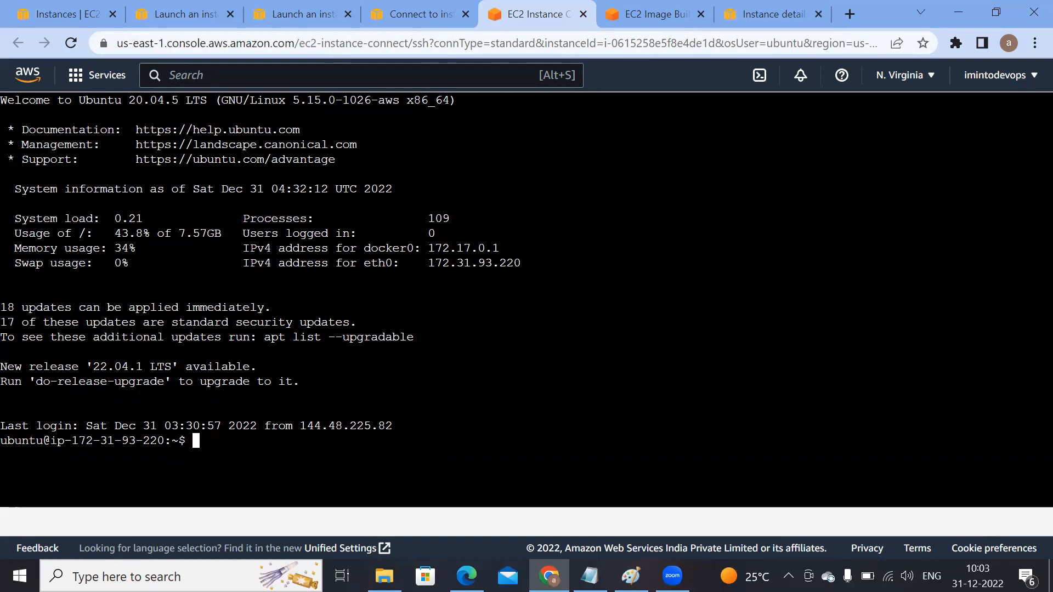
{"action": "type", "text": "clear"}
{"action": "key", "text": "Return"}
{"action": "key", "text": "Return"}
{"action": "key", "text": "Return"}
{"action": "key", "text": "Return"}
{"action": "key", "text": "Return"}
{"action": "key", "text": "Return"}
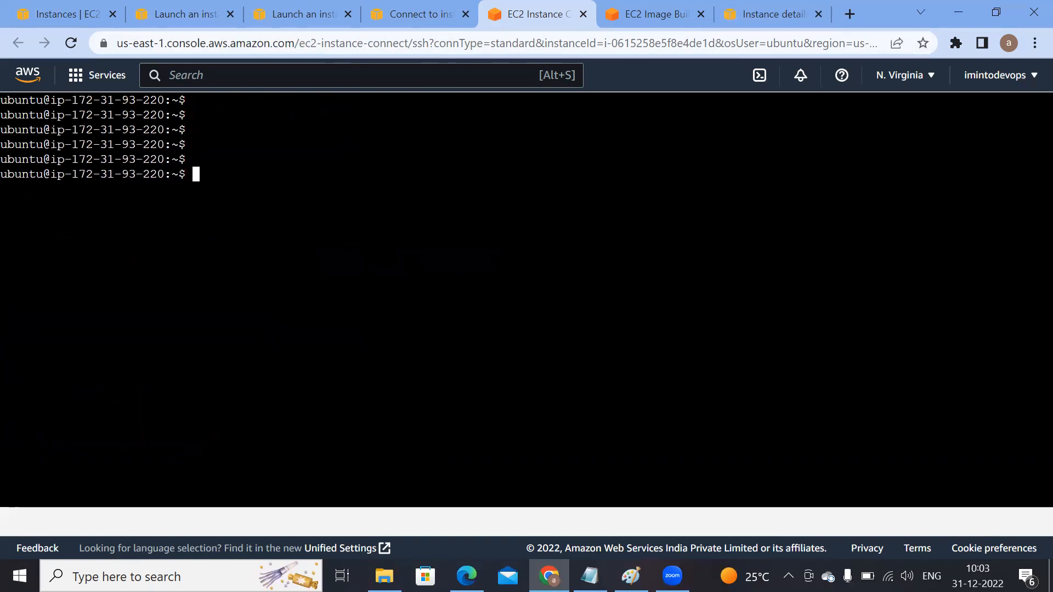
Step: List running Docker containers and check the Maven version on the Backup instance with docker ps and mvn --version
{"action": "type", "text": "docker ps"}
{"action": "key", "text": "Return"}
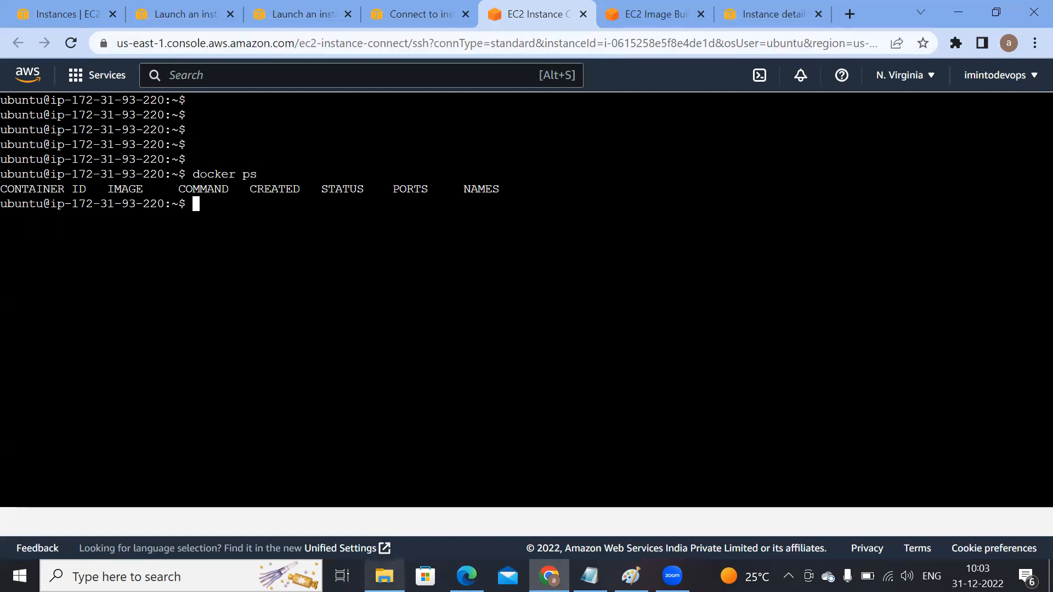
{"action": "left_click_drag", "start_coordinate": [193, 174], "coordinate": [275, 174]}
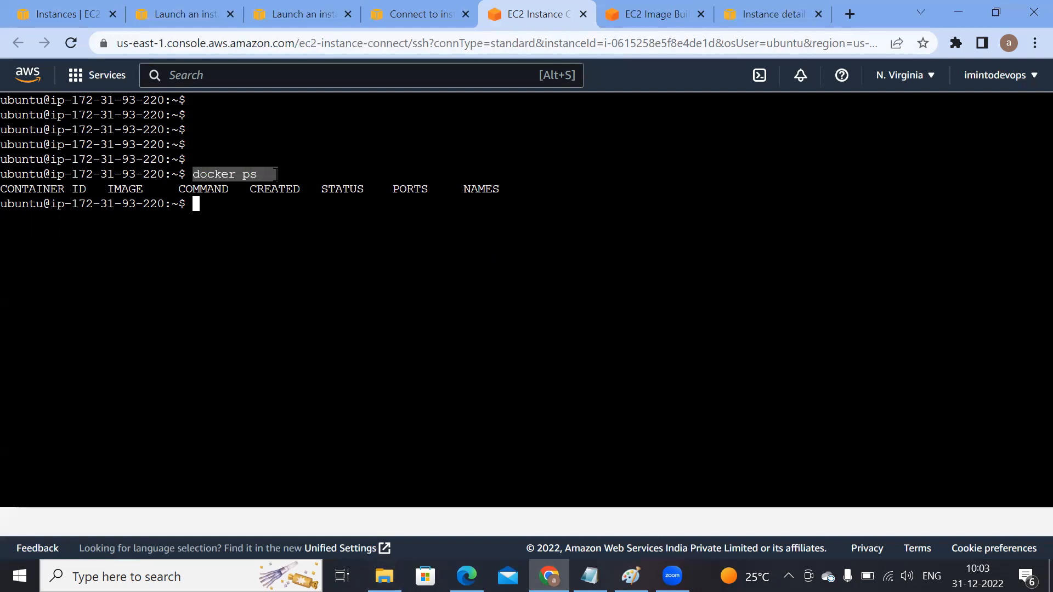
{"action": "left_click", "coordinate": [283, 177]}
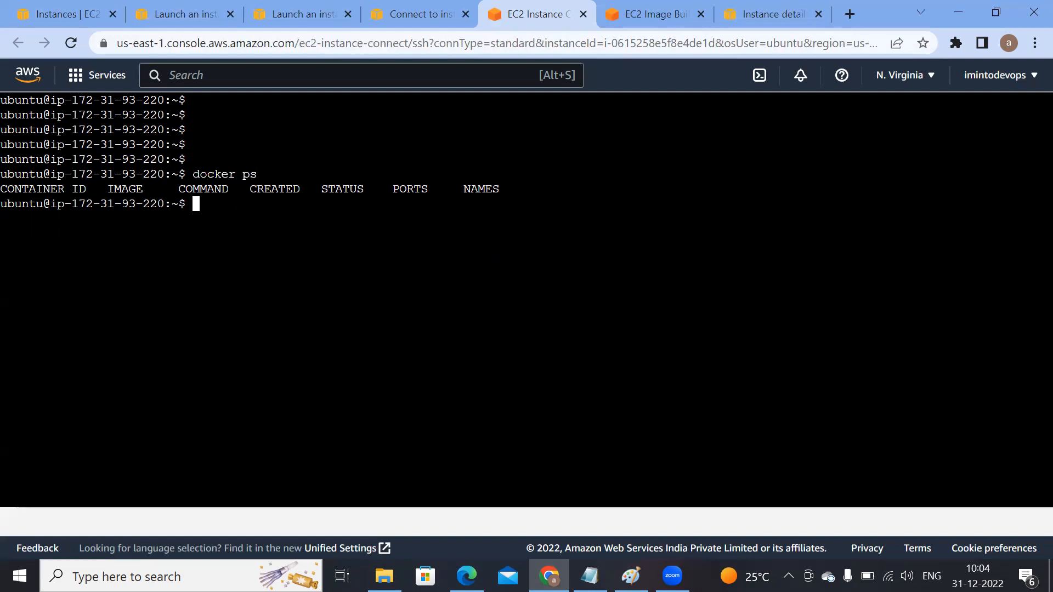
{"action": "type", "text": "mvn --version"}
{"action": "key", "text": "Return"}
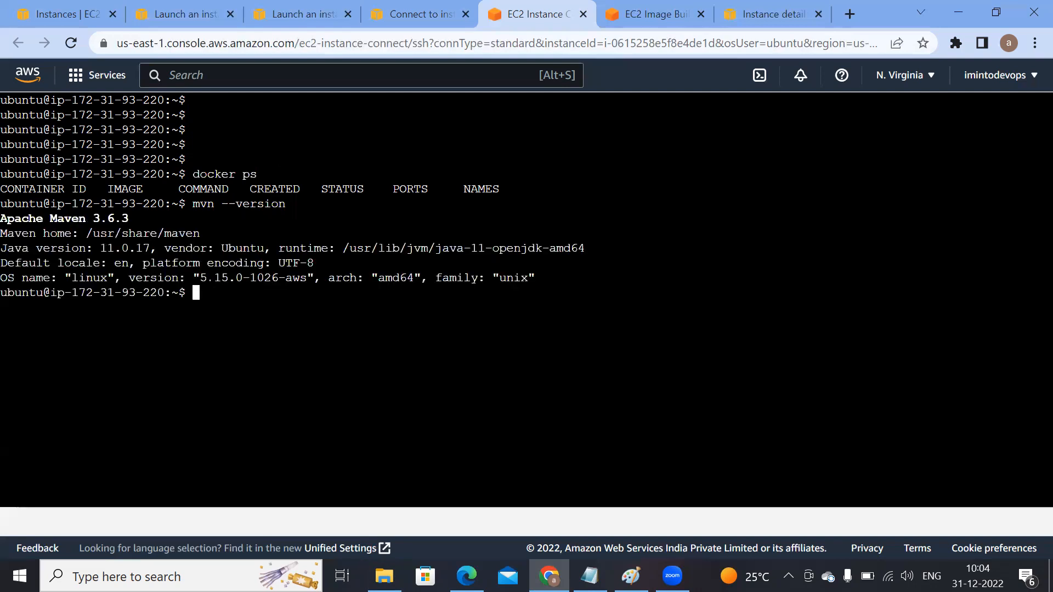
Step: Check the installed Ansible version on the Backup instance, correcting the command to ansible --version
{"action": "type", "text": "ansible -version"}
{"action": "key", "text": "Return"}
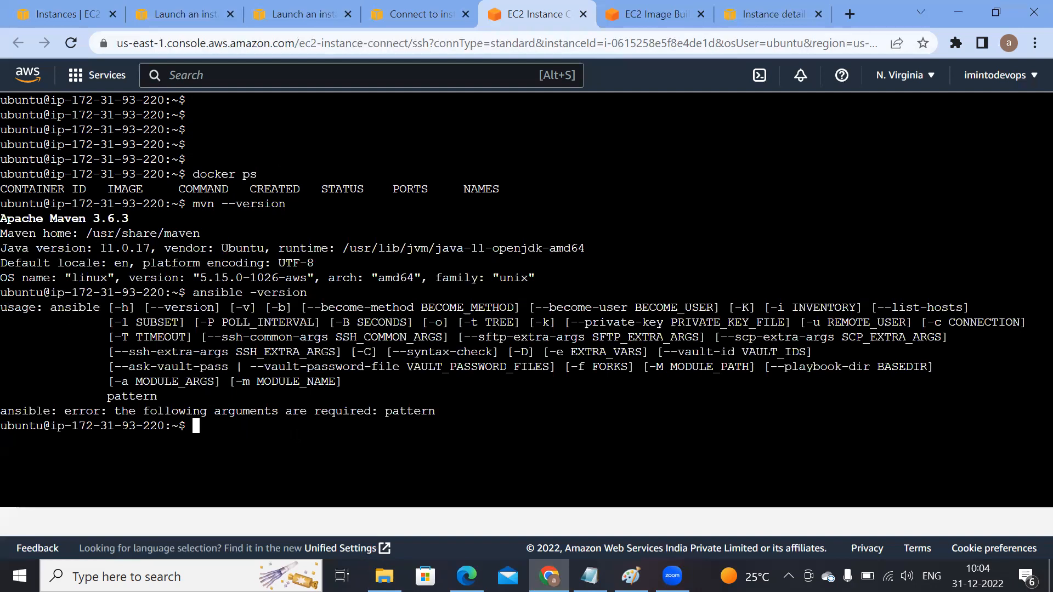
{"action": "key", "text": "Up"}
{"action": "key", "text": "Left"}
{"action": "key", "text": "Left"}
{"action": "key", "text": "Left"}
{"action": "key", "text": "Left"}
{"action": "key", "text": "Left"}
{"action": "key", "text": "Left"}
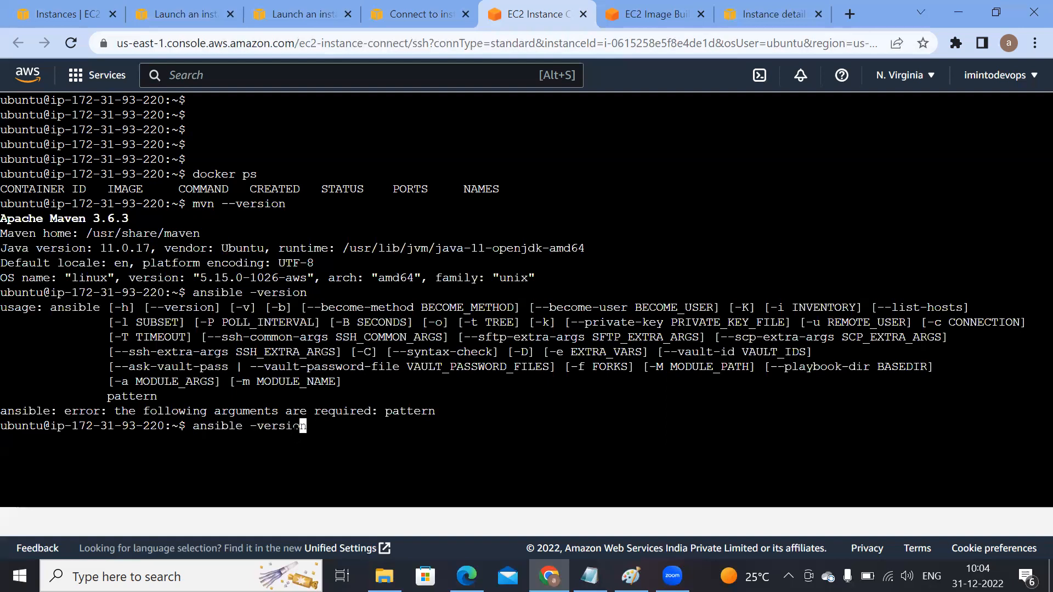
{"action": "key", "text": "Left"}
{"action": "type", "text": "-"}
{"action": "key", "text": "Return"}
{"action": "left_click_drag", "start_coordinate": [8, 410], "coordinate": [107, 470]}
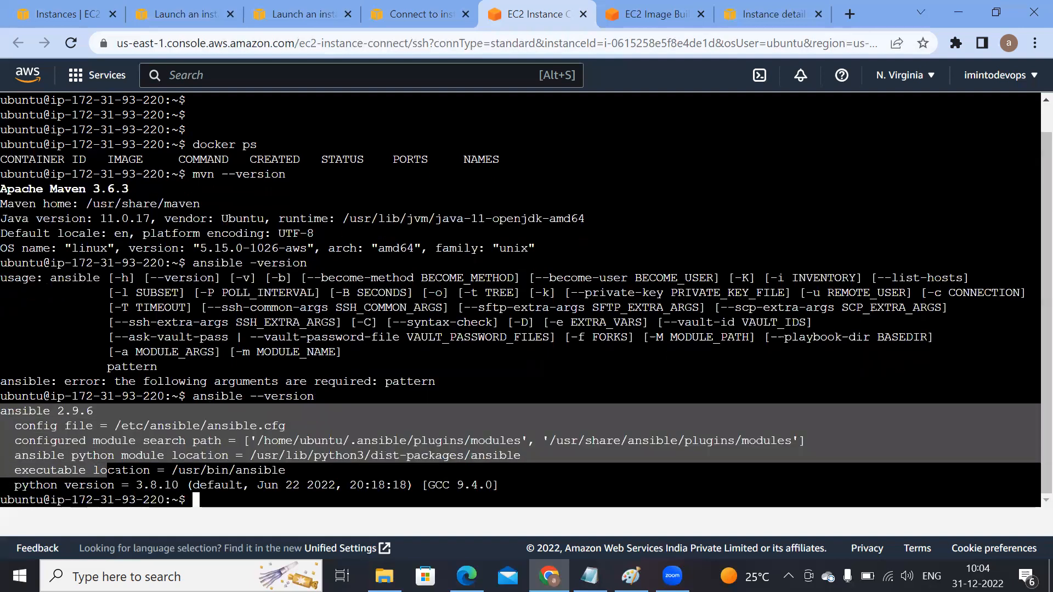